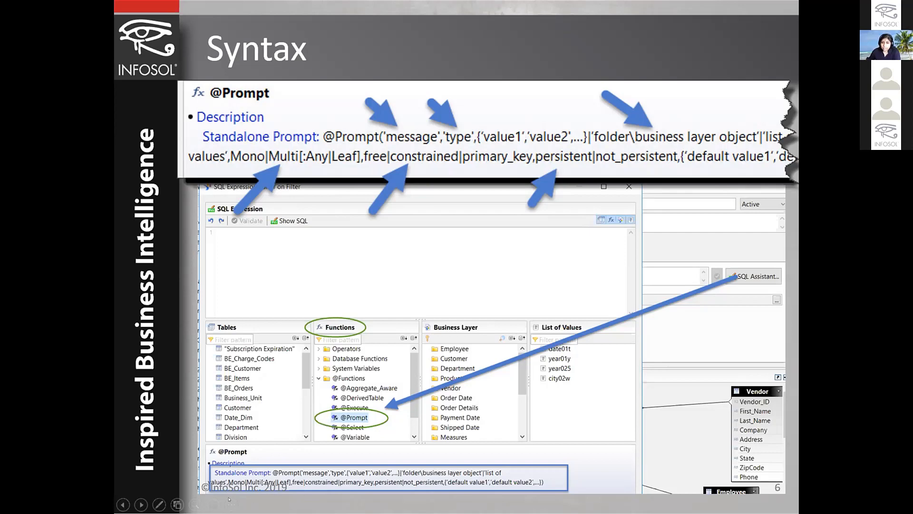
pyautogui.click(248, 467)
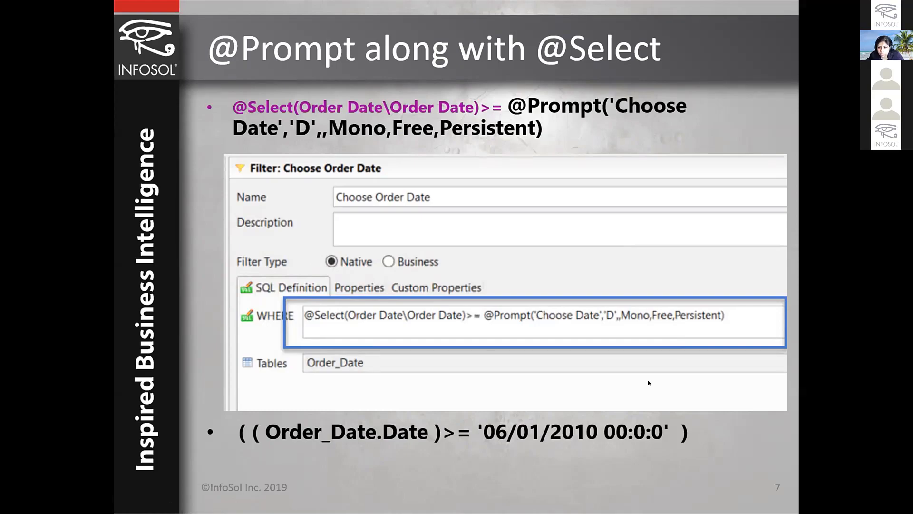
# Step: Switch to BI launch pad, search the universe outline for "which" and add the Which Order Year(s)? filter to the query filters
pyautogui.hotkey('alt', 'Tab')
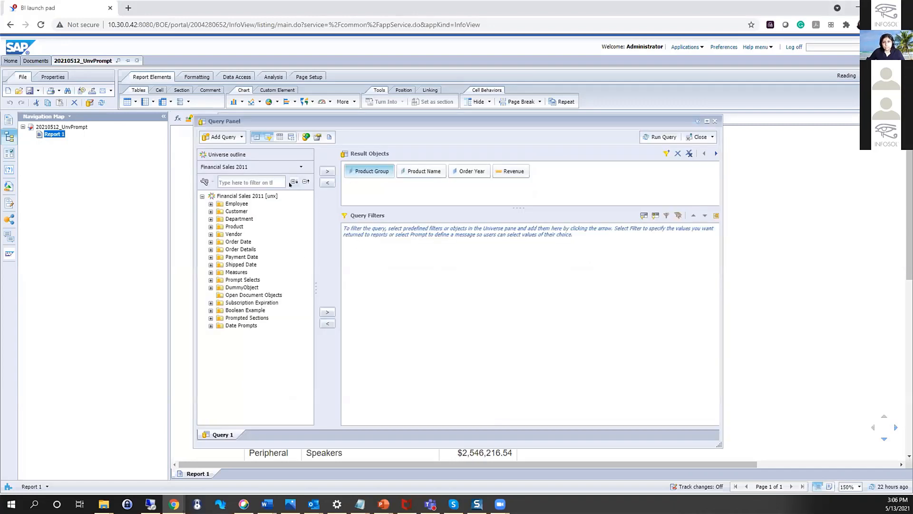
pyautogui.click(269, 181)
pyautogui.write('which')
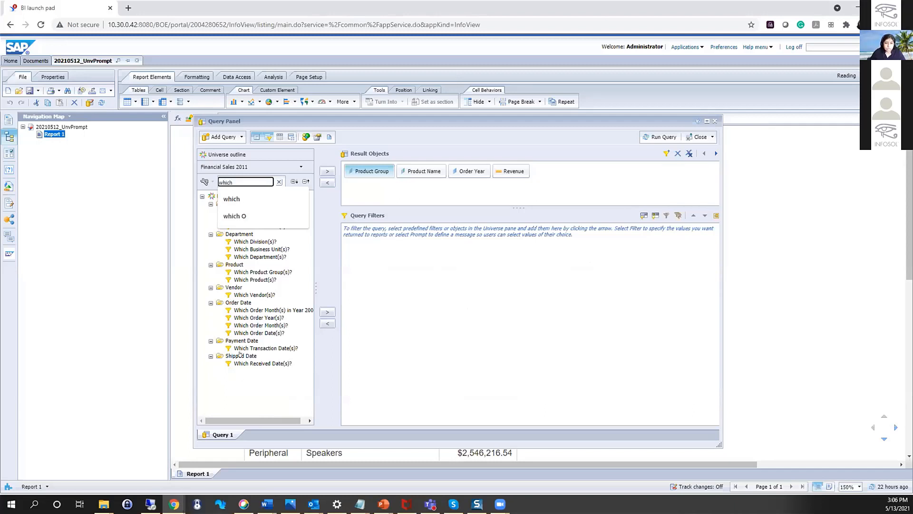
pyautogui.doubleClick(261, 317)
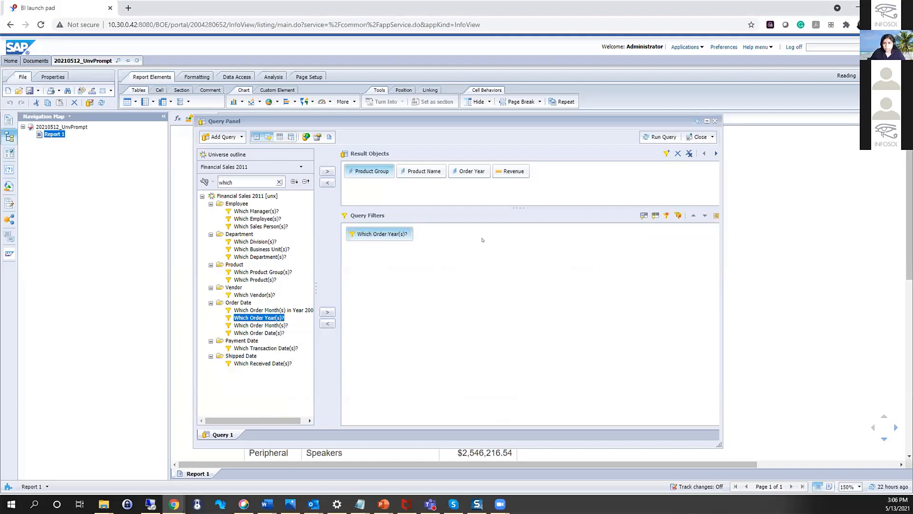
# Step: Run the query with 2009 added to the preselected 2010 as answers to the Which Order Years? prompt
pyautogui.click(660, 137)
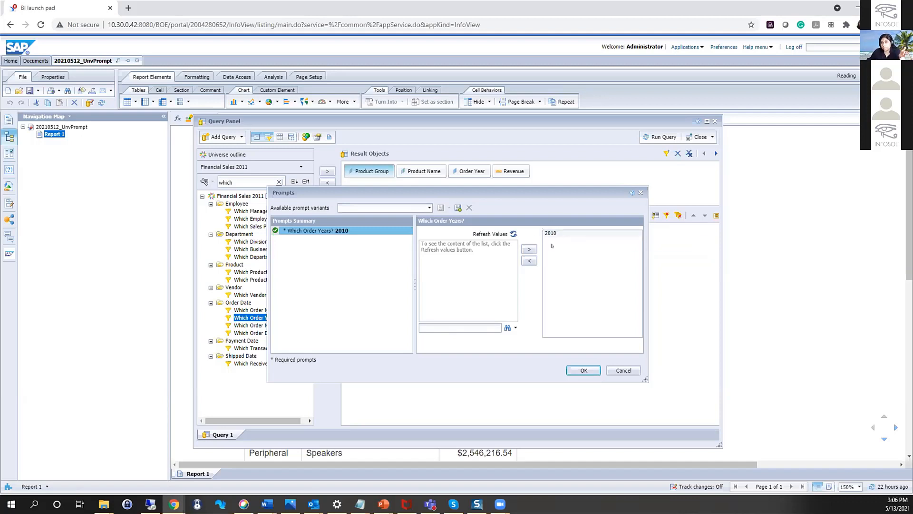
pyautogui.click(477, 234)
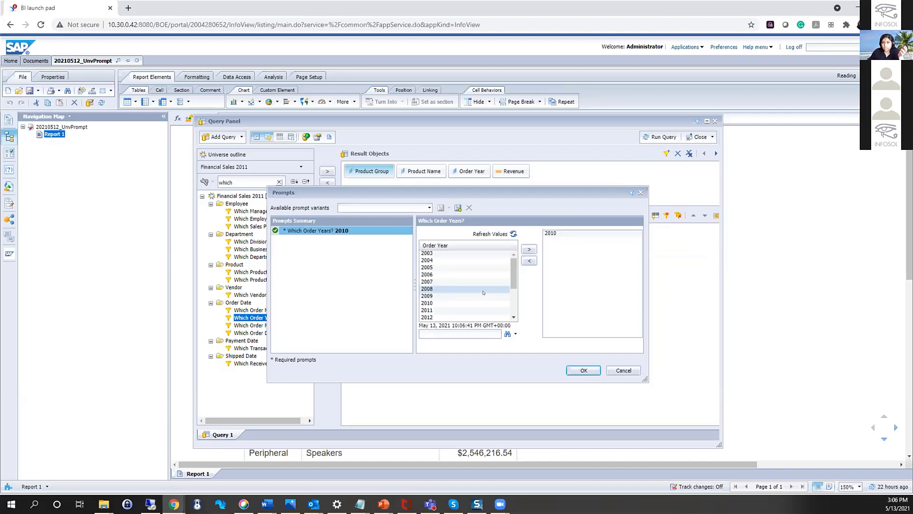
pyautogui.doubleClick(444, 297)
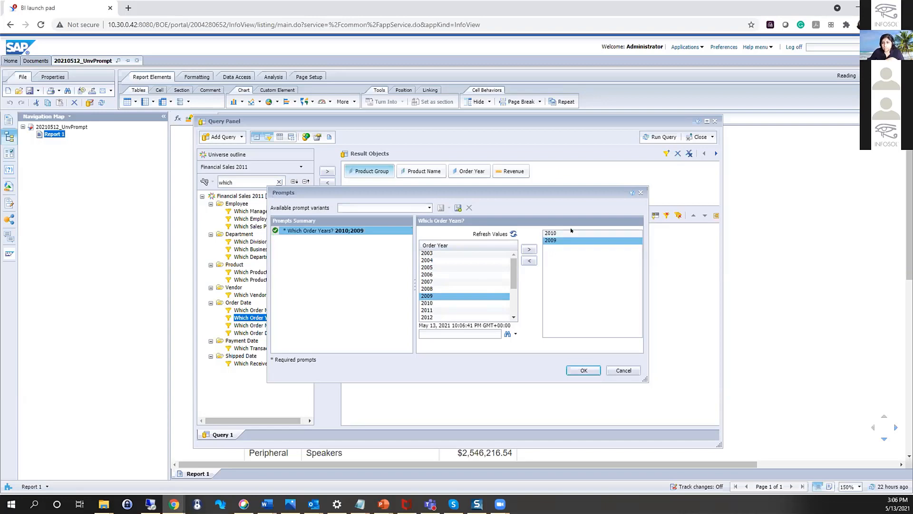
pyautogui.click(584, 370)
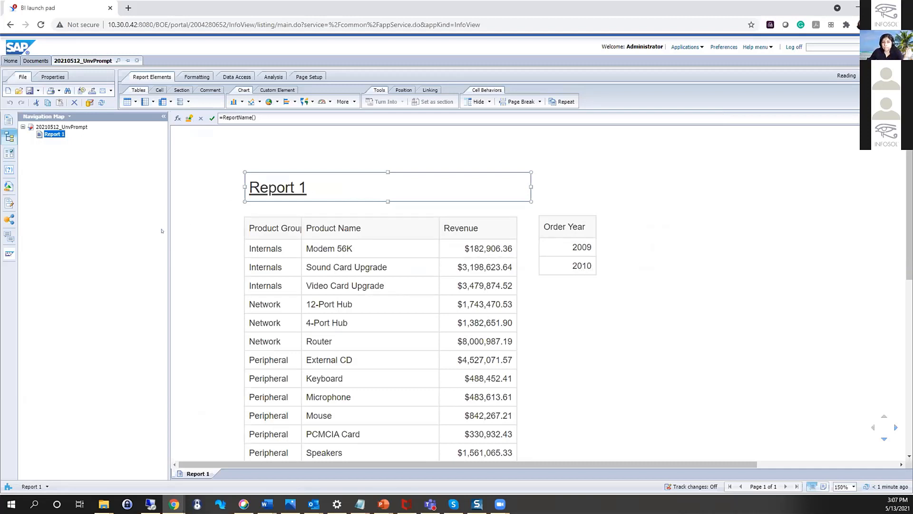
# Step: Replace the report title's formula with =UserResponse("pmWhich Order Years?") and save the document
pyautogui.click(178, 117)
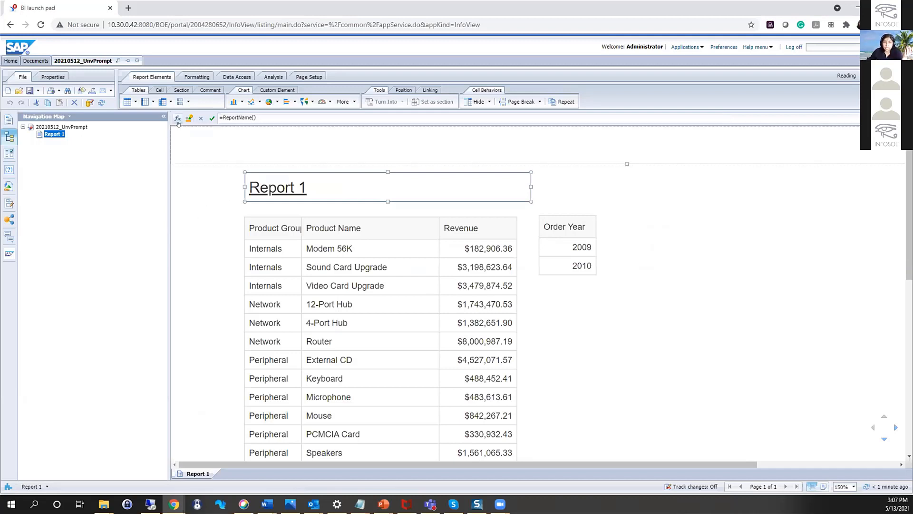
pyautogui.hotkey('ctrl', 'a')
pyautogui.write('=User')
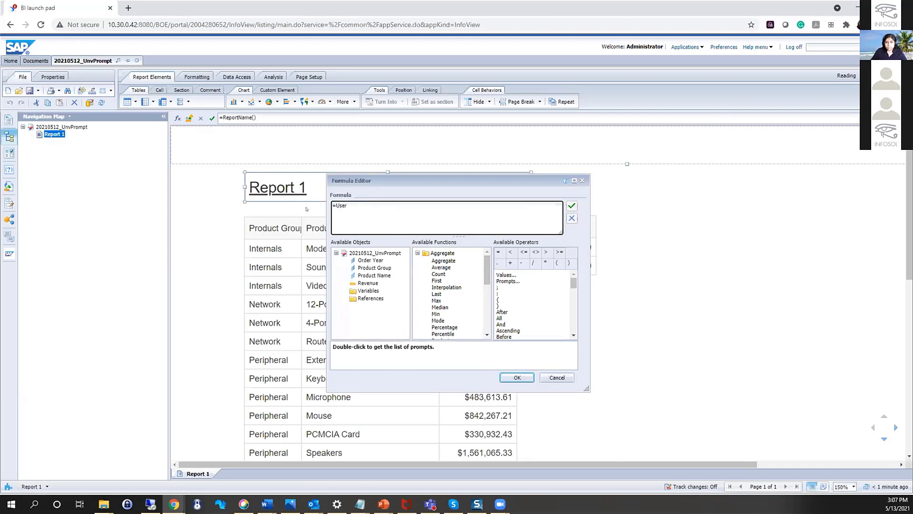
pyautogui.click(342, 240)
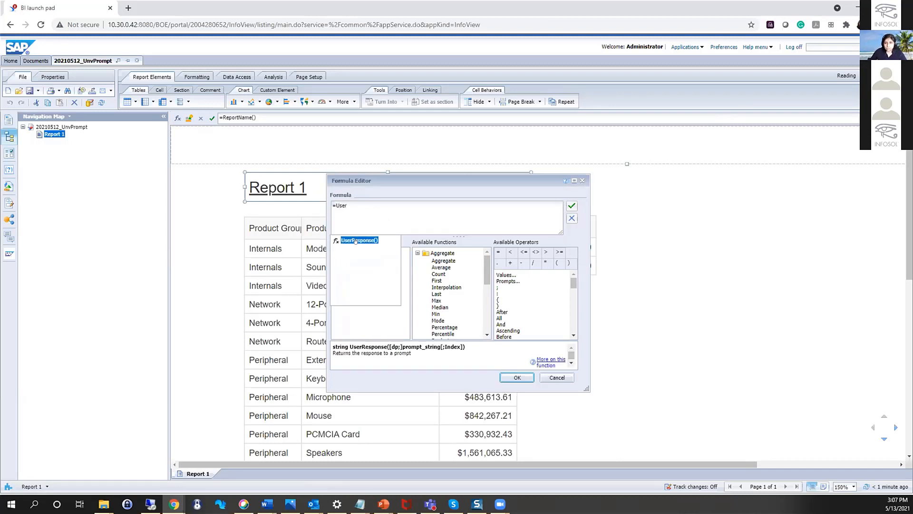
pyautogui.doubleClick(356, 241)
pyautogui.click(507, 280)
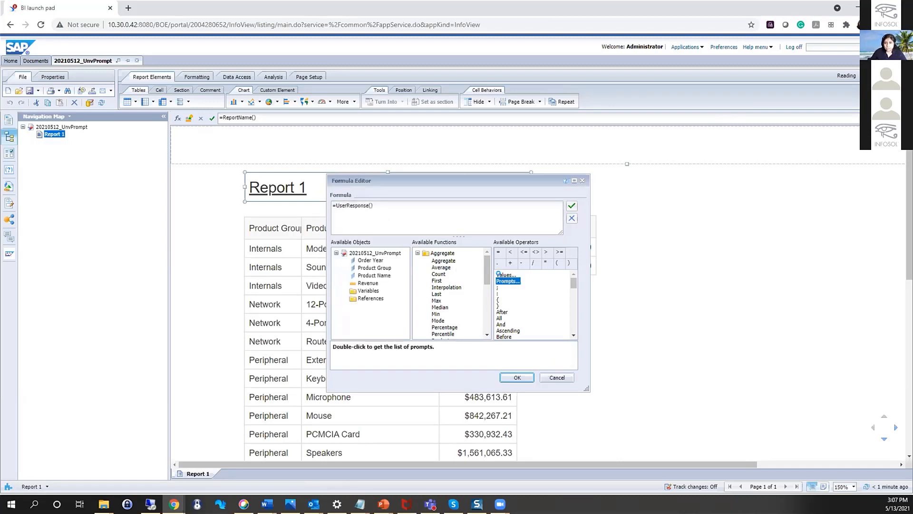
pyautogui.doubleClick(507, 281)
pyautogui.doubleClick(383, 223)
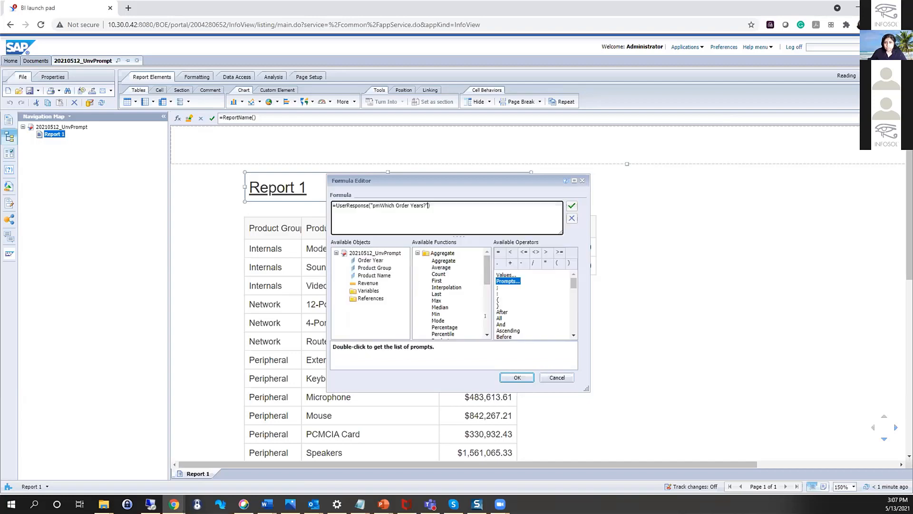
pyautogui.click(507, 378)
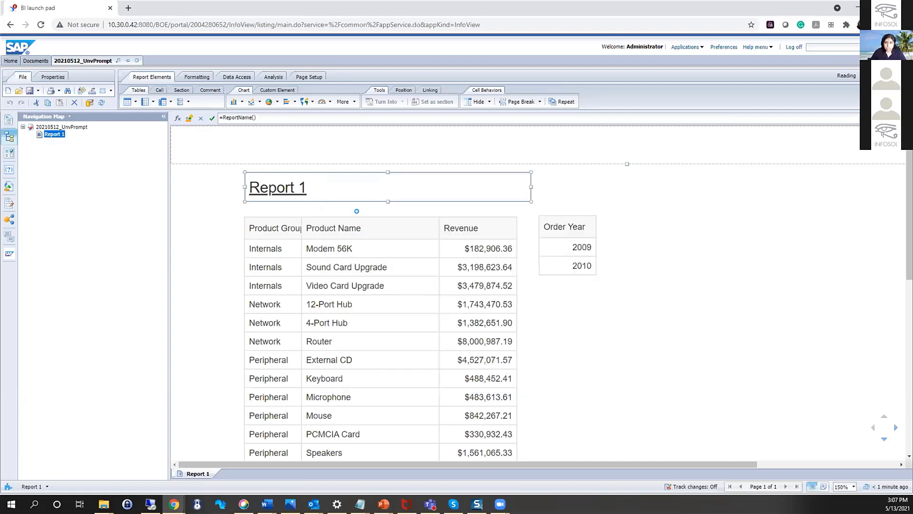
pyautogui.click(280, 187)
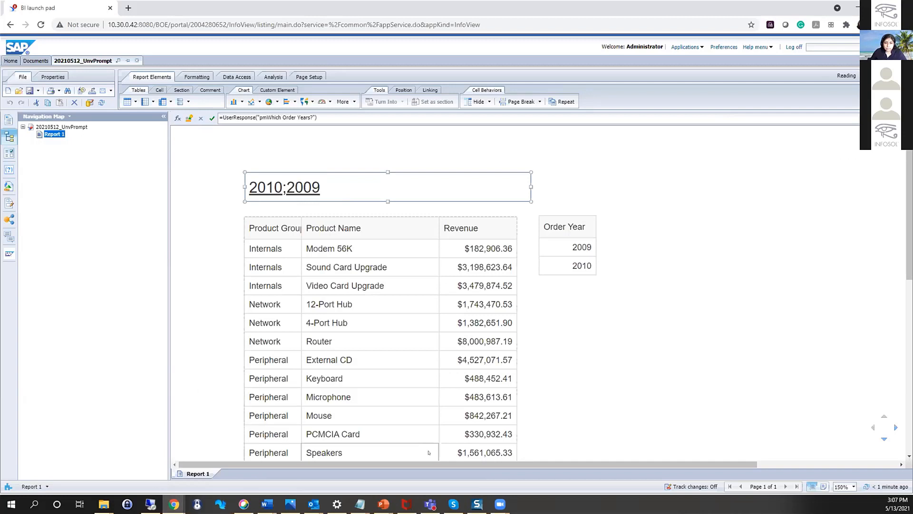
pyautogui.click(30, 91)
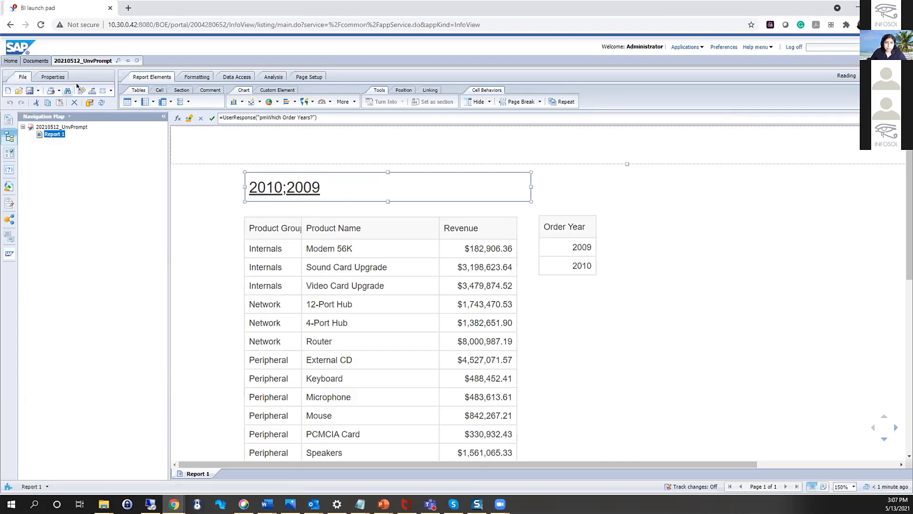
# Step: Open the 20210512_UnvPrompt2 document from the AZBOCUG folder and bring up its query for editing
pyautogui.click(36, 61)
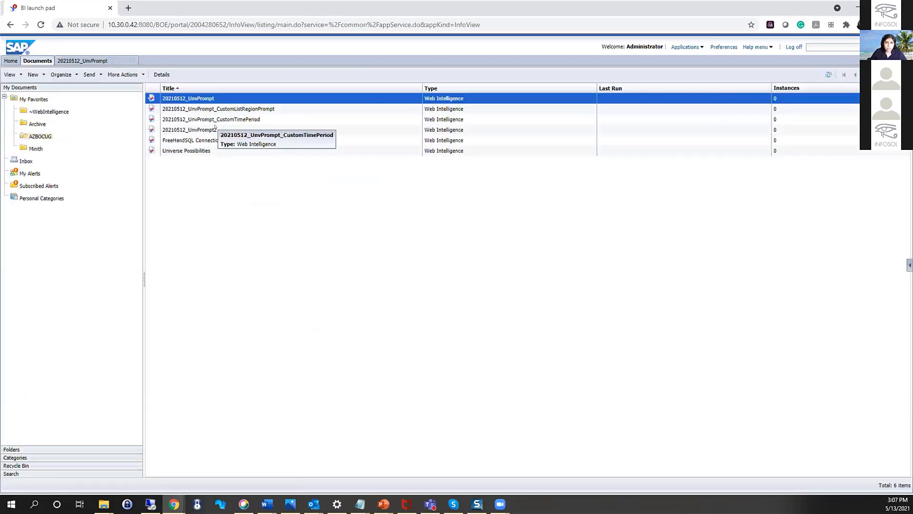
pyautogui.click(215, 120)
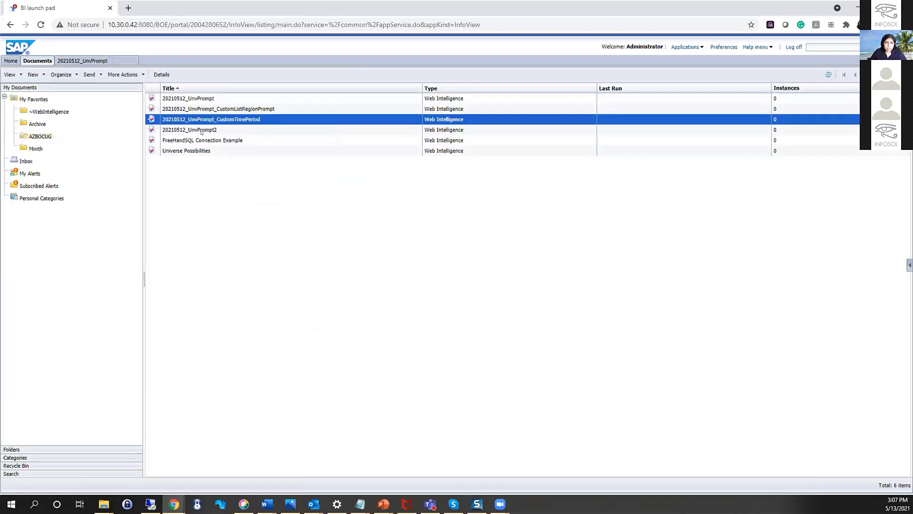
pyautogui.click(201, 131)
pyautogui.rightClick(203, 132)
pyautogui.click(228, 180)
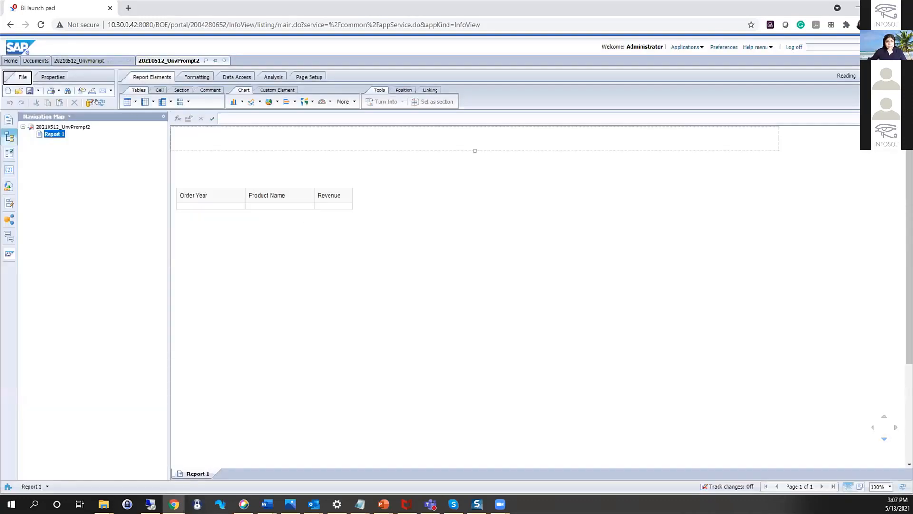
pyautogui.click(100, 102)
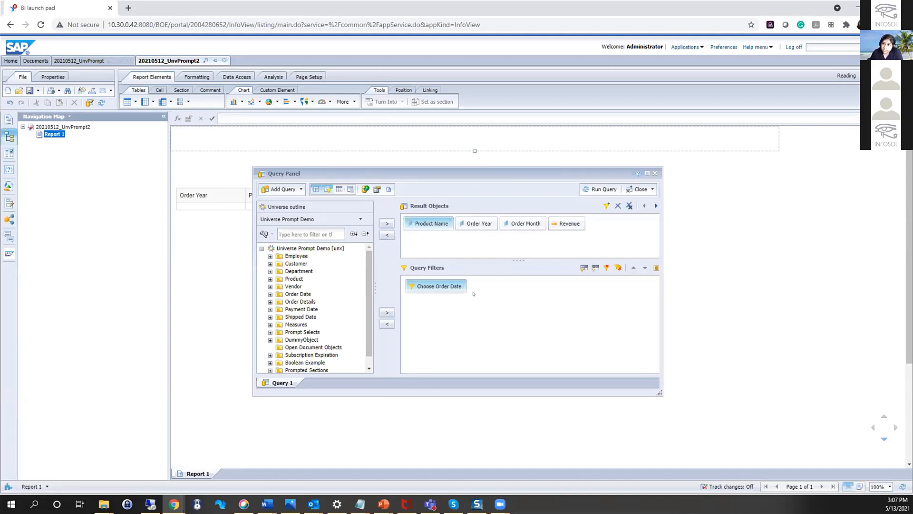
# Step: Run the query with the Choose Order Date filter and pick 5/12/2021 for the Choose Date prompt
pyautogui.click(600, 189)
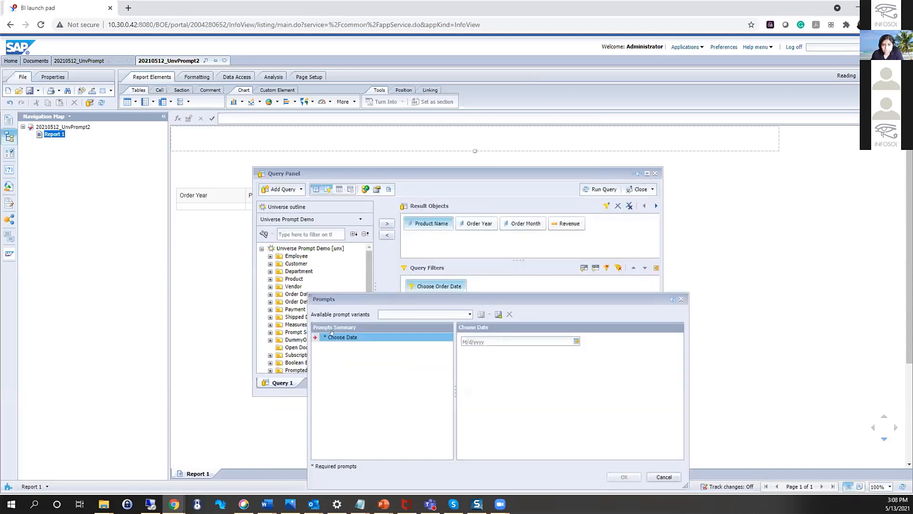
pyautogui.moveTo(522, 301); pyautogui.dragTo(461, 214)
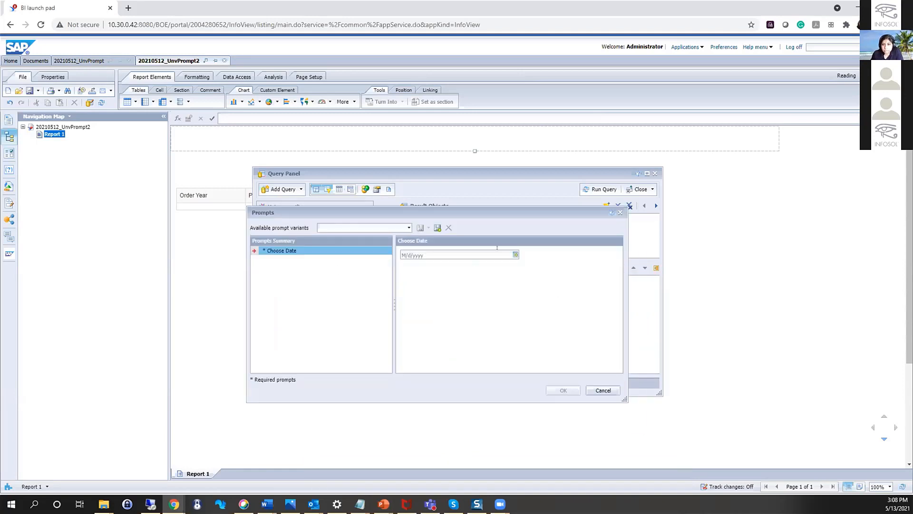
pyautogui.click(515, 255)
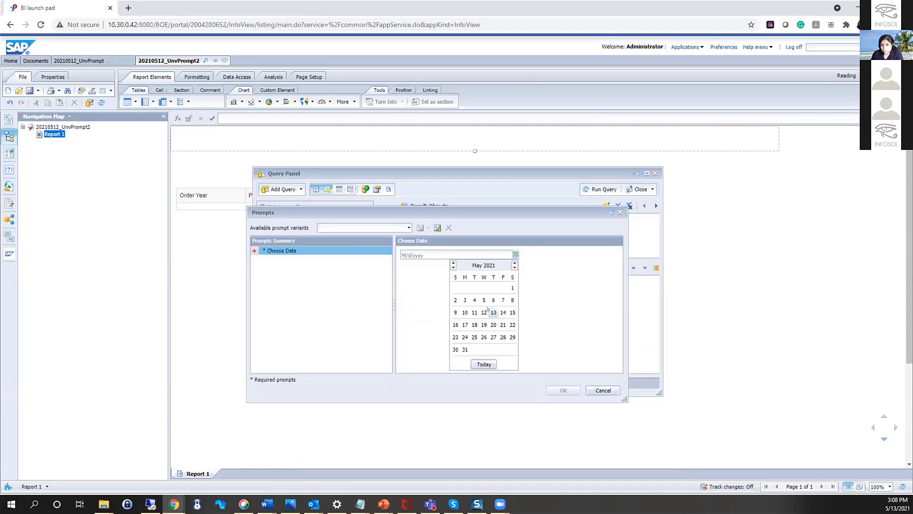
pyautogui.click(483, 312)
# Step: Change the Choose Date prompt answer to 5/12/2009 and refresh the report with it
pyautogui.click(515, 254)
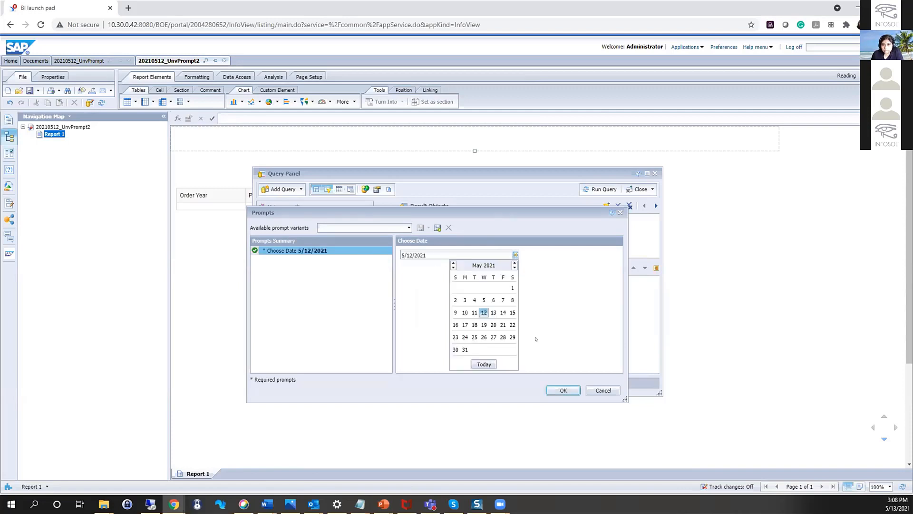
pyautogui.click(514, 269)
pyautogui.click(514, 269)
pyautogui.click(514, 268)
pyautogui.click(514, 269)
pyautogui.click(514, 269)
pyautogui.click(514, 268)
pyautogui.click(515, 269)
pyautogui.click(514, 269)
pyautogui.click(514, 269)
pyautogui.click(514, 269)
pyautogui.click(515, 268)
pyautogui.click(514, 268)
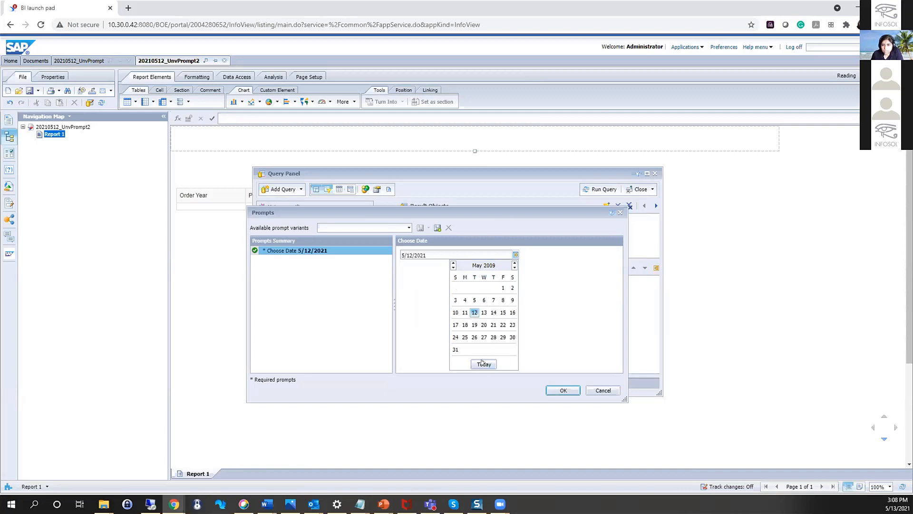
pyautogui.click(474, 313)
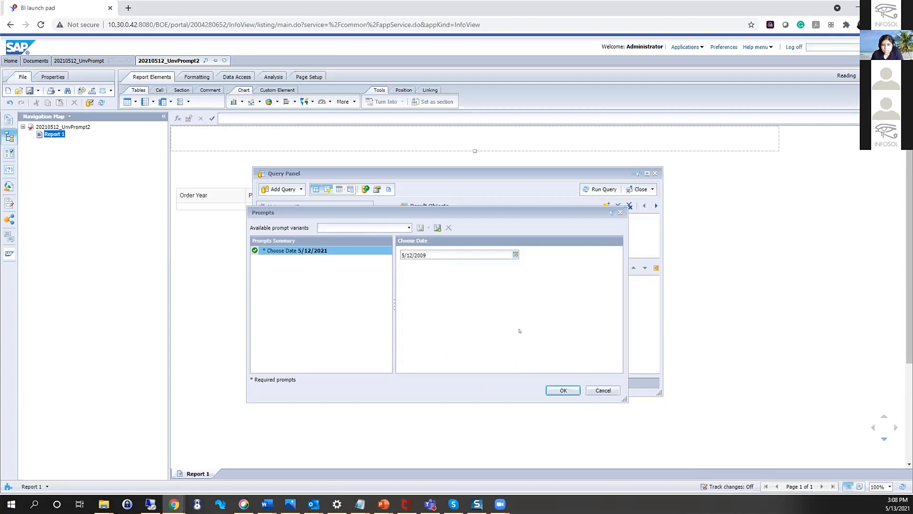
pyautogui.click(566, 391)
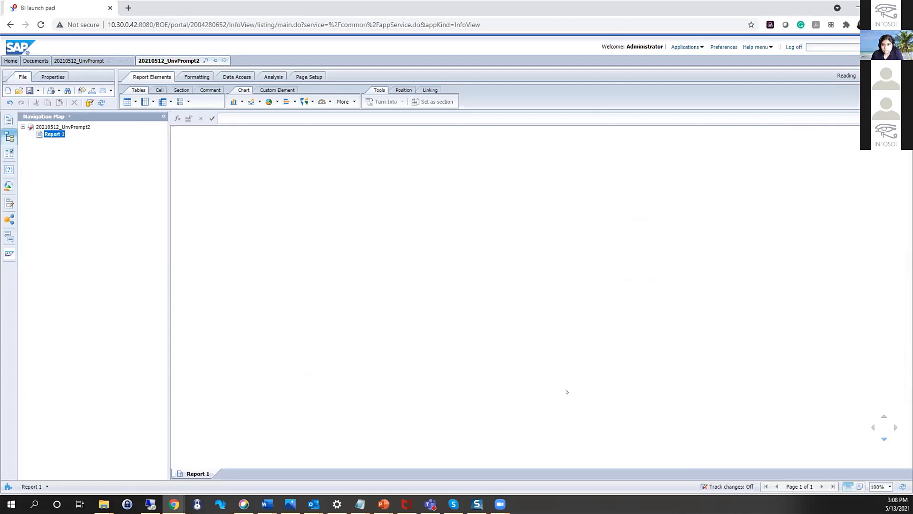
# Step: Review the refreshed report, and examine the order date condition in the WHERE clause of the generated query script
pyautogui.scroll(-7, 285, 293)
pyautogui.scroll(7, 285, 293)
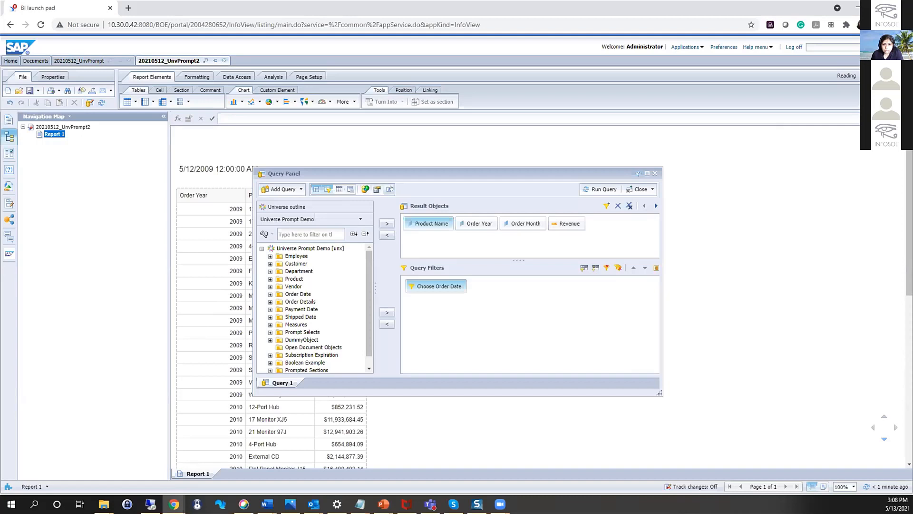
pyautogui.click(388, 189)
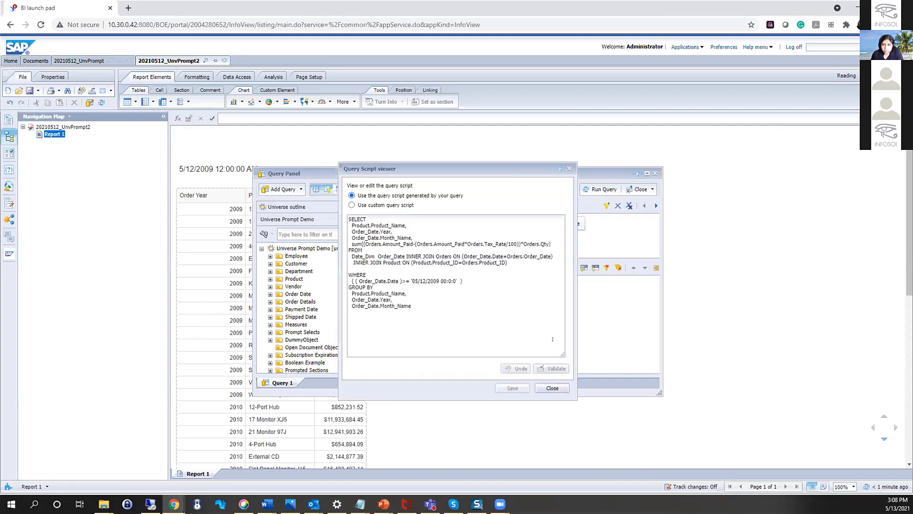
pyautogui.moveTo(358, 281); pyautogui.dragTo(378, 281)
pyautogui.click(476, 285)
pyautogui.click(475, 279)
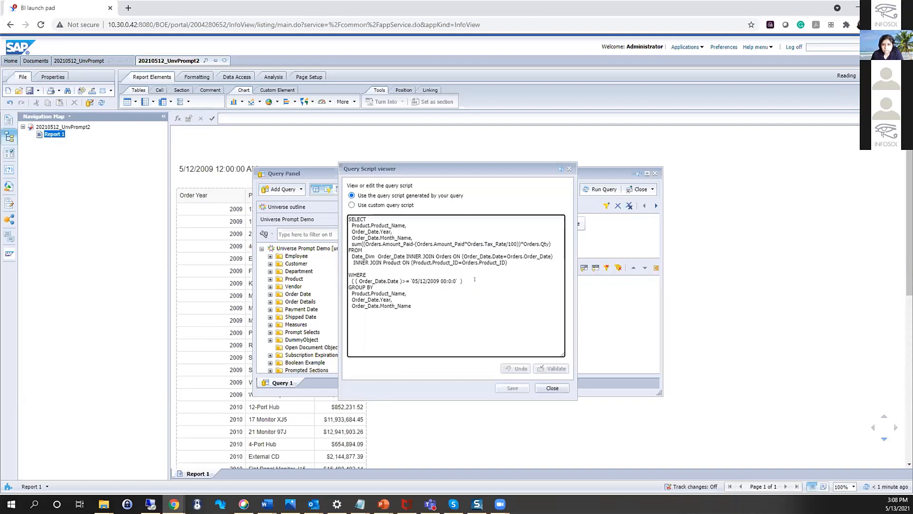
pyautogui.click(563, 389)
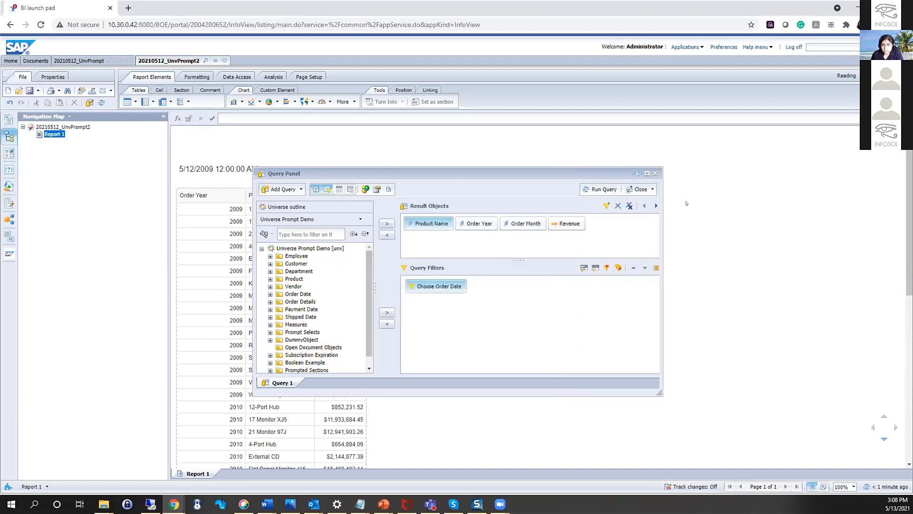
# Step: Leave the query editor with changes reverted and close the 20210512_UnvPrompt2 document without saving
pyautogui.click(645, 188)
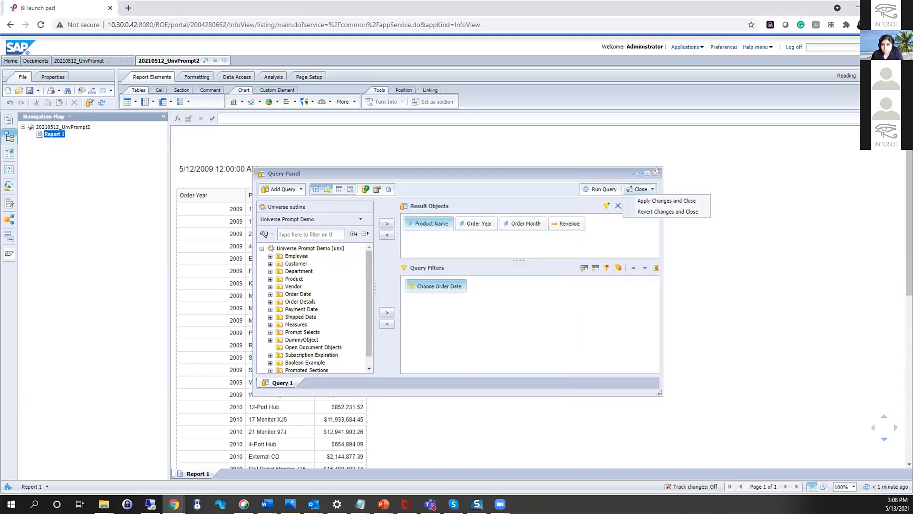
pyautogui.click(650, 212)
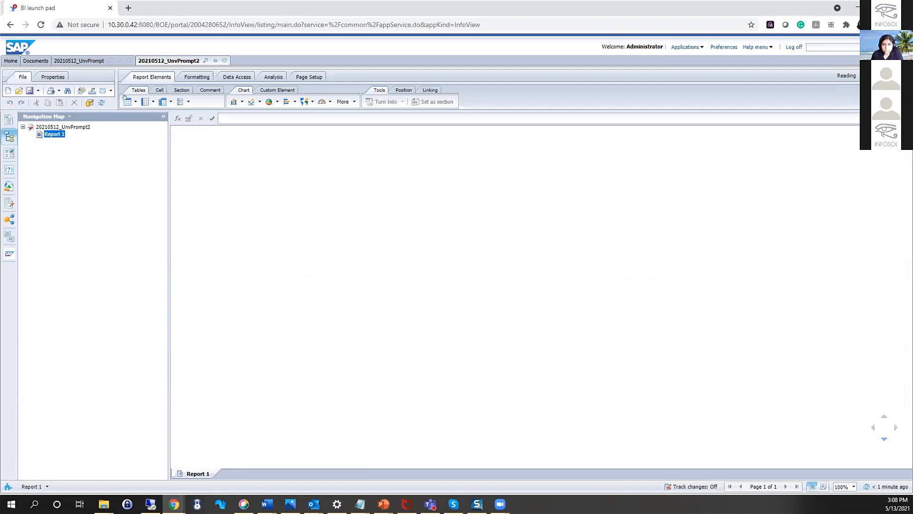
pyautogui.click(225, 61)
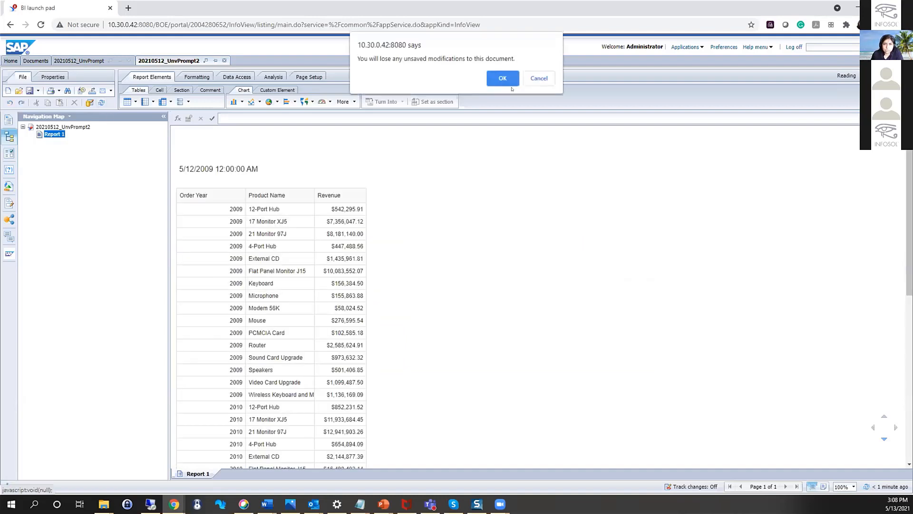
pyautogui.click(501, 79)
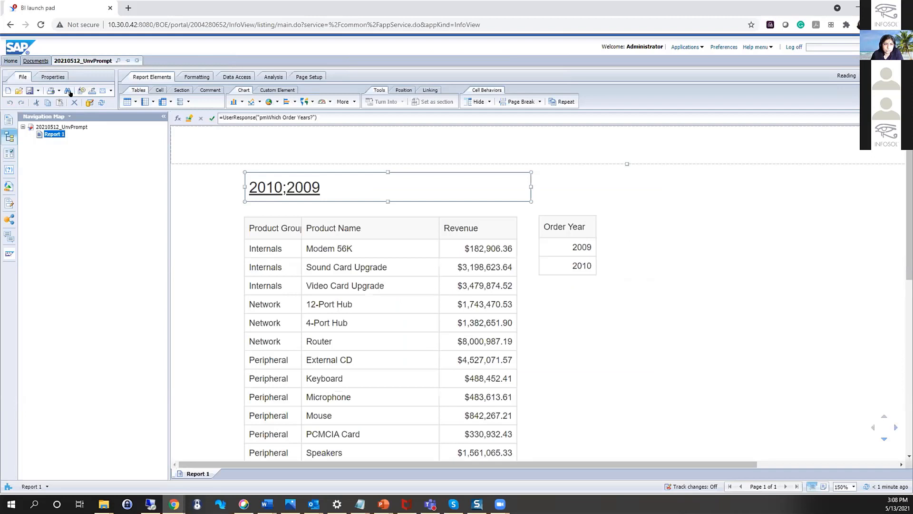
# Step: Open the 20210512_UnvPrompt2 document for modification and display the generated script of its query
pyautogui.click(36, 61)
pyautogui.rightClick(210, 130)
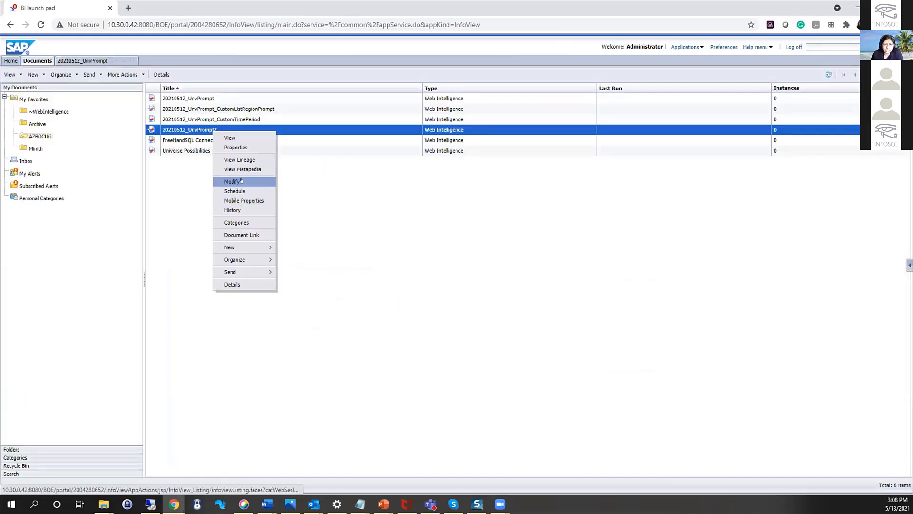
pyautogui.click(226, 181)
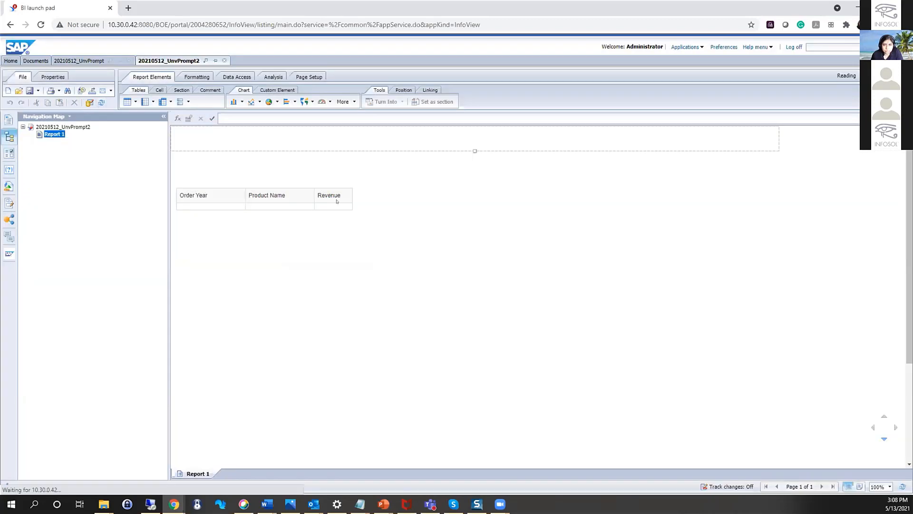
pyautogui.click(382, 188)
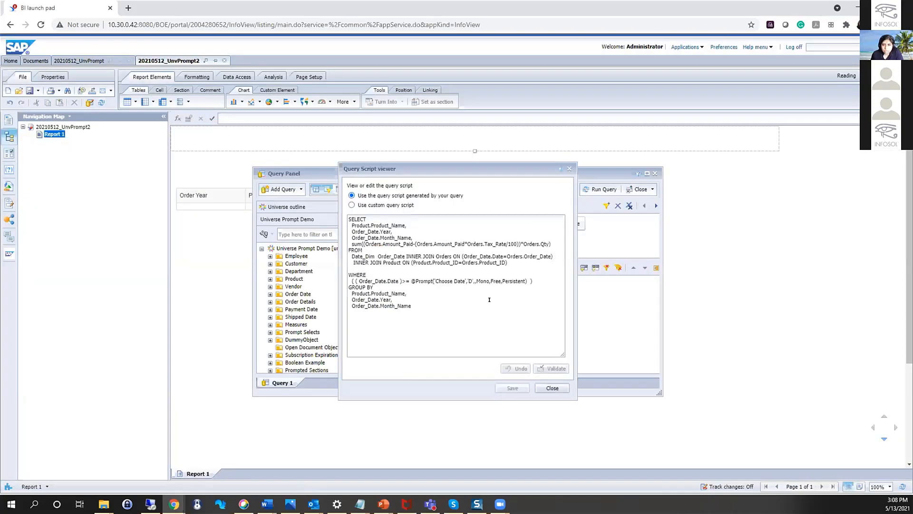
pyautogui.moveTo(352, 281); pyautogui.dragTo(407, 281)
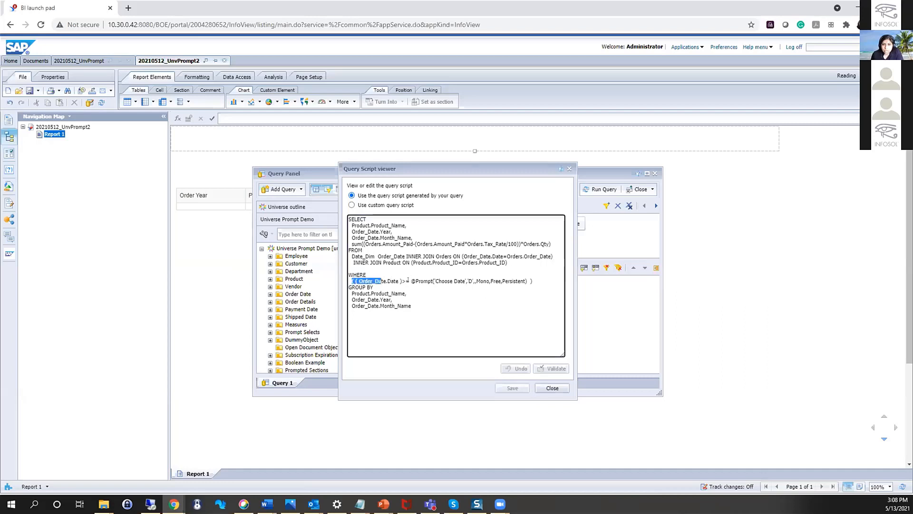
pyautogui.moveTo(524, 280); pyautogui.dragTo(533, 280)
pyautogui.click(422, 278)
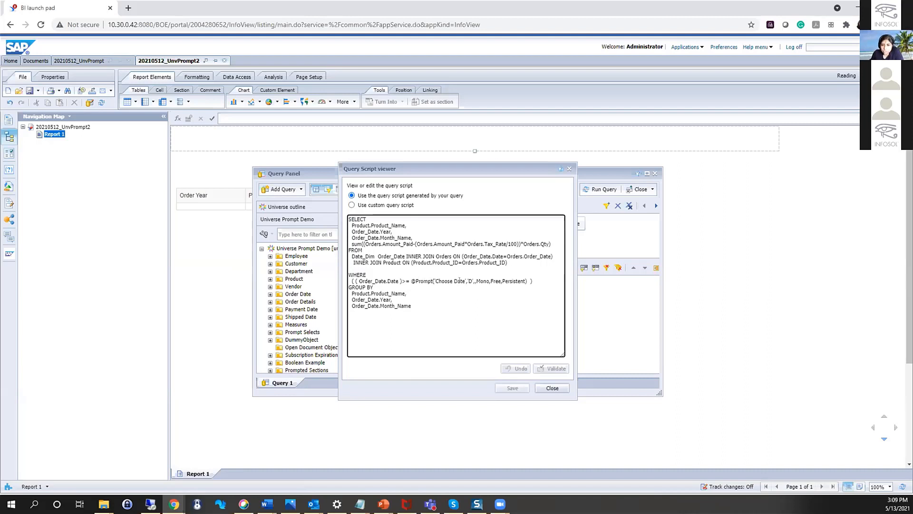
pyautogui.doubleClick(469, 279)
pyautogui.doubleClick(482, 280)
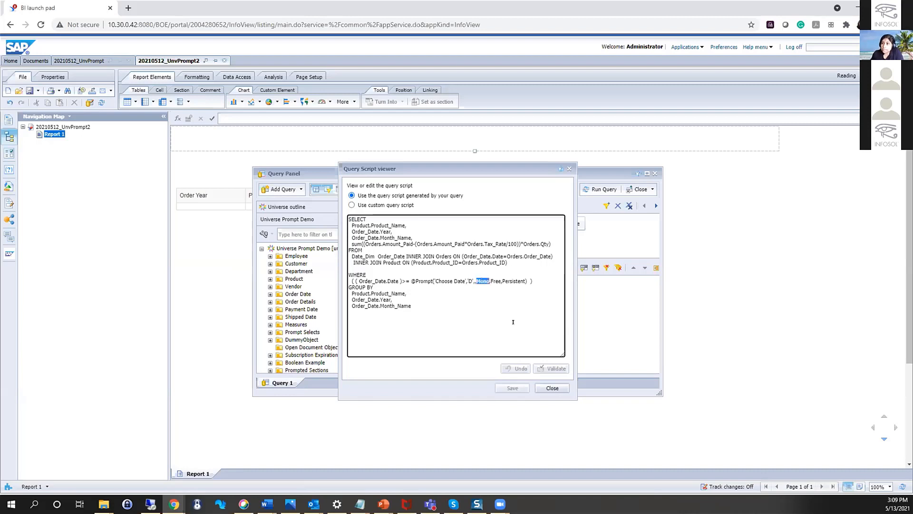
pyautogui.click(497, 277)
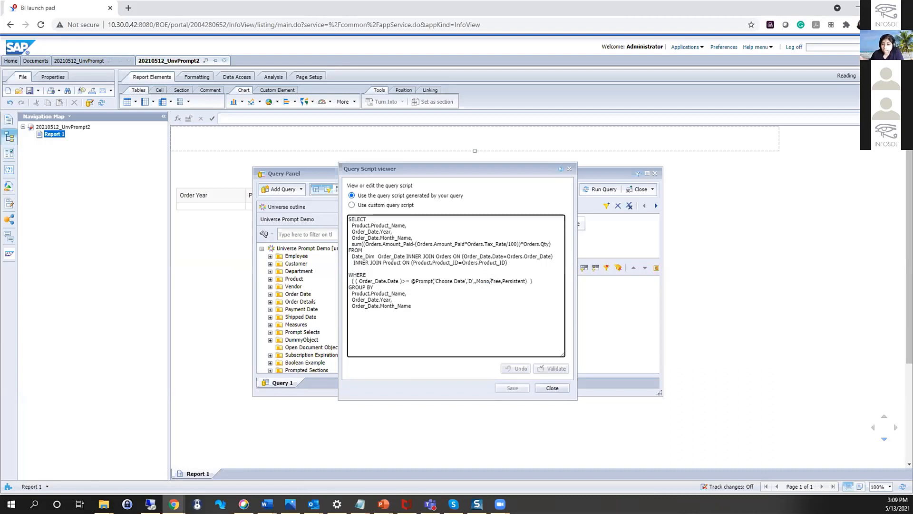
pyautogui.doubleClick(507, 281)
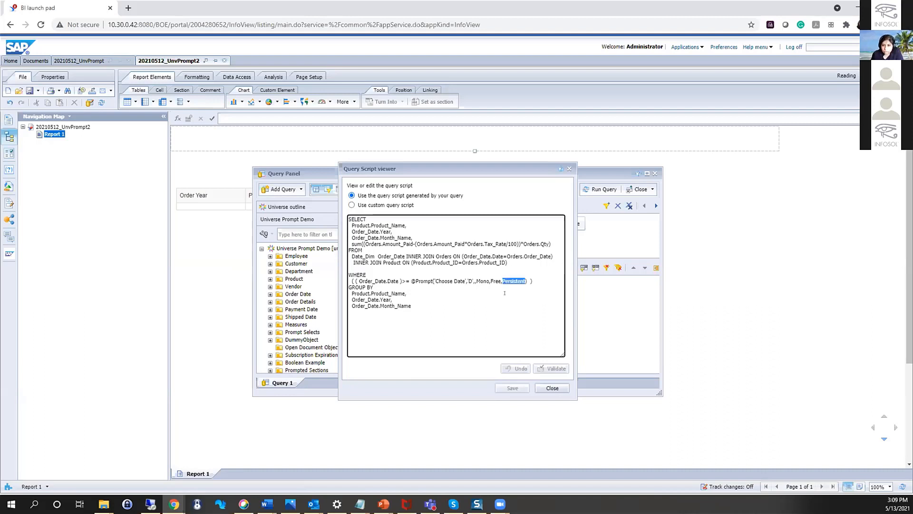
pyautogui.click(551, 387)
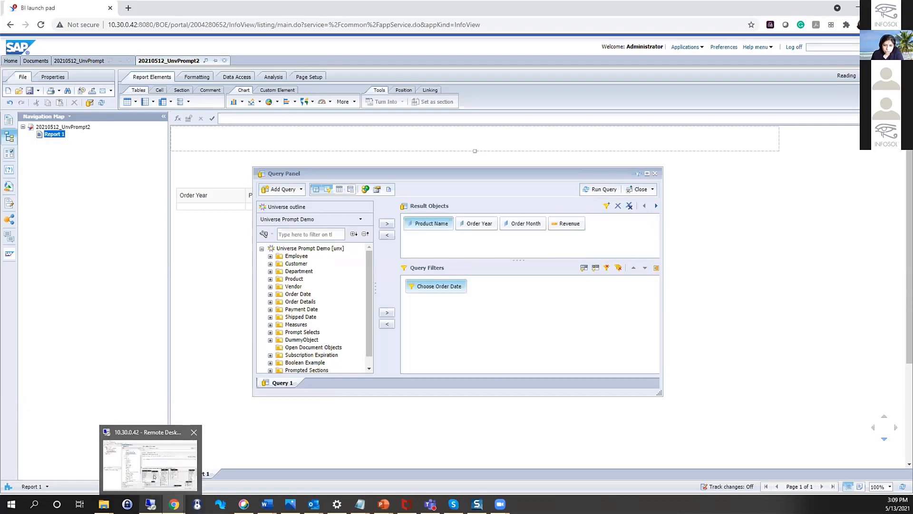
# Step: Switch to Information Design Tool and view the definition of the Choose Order Date filter in the Order Date folder
pyautogui.click(143, 505)
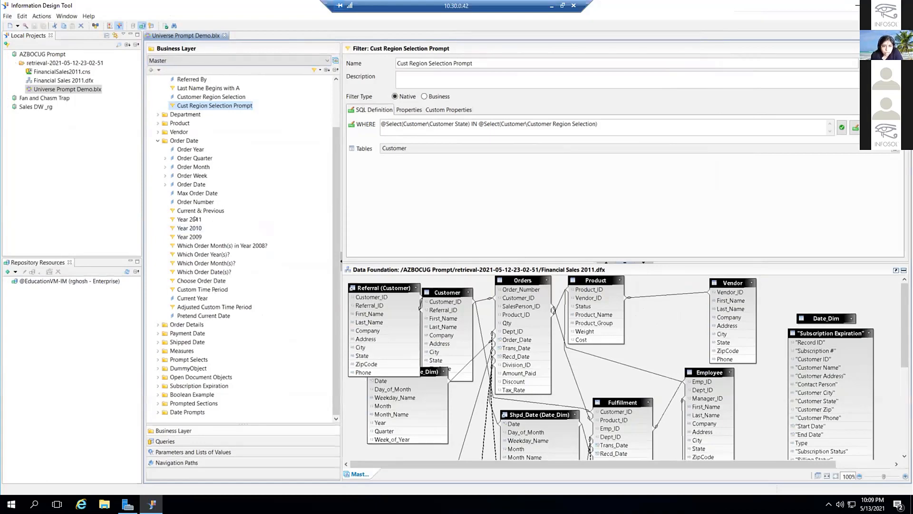
pyautogui.click(204, 287)
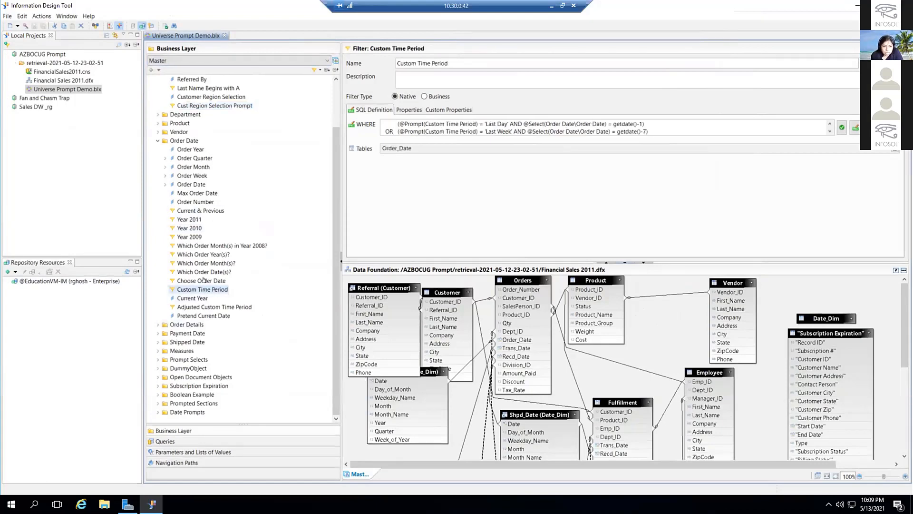
pyautogui.click(203, 280)
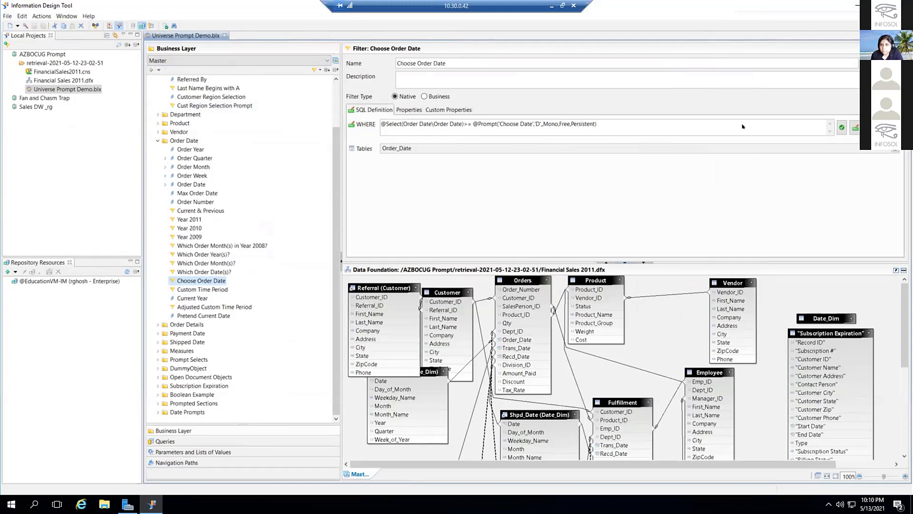
# Step: Show the kinds of new objects offered for the Order Date folder, including Filter, without creating one
pyautogui.click(183, 140)
pyautogui.rightClick(186, 141)
pyautogui.moveTo(202, 143)
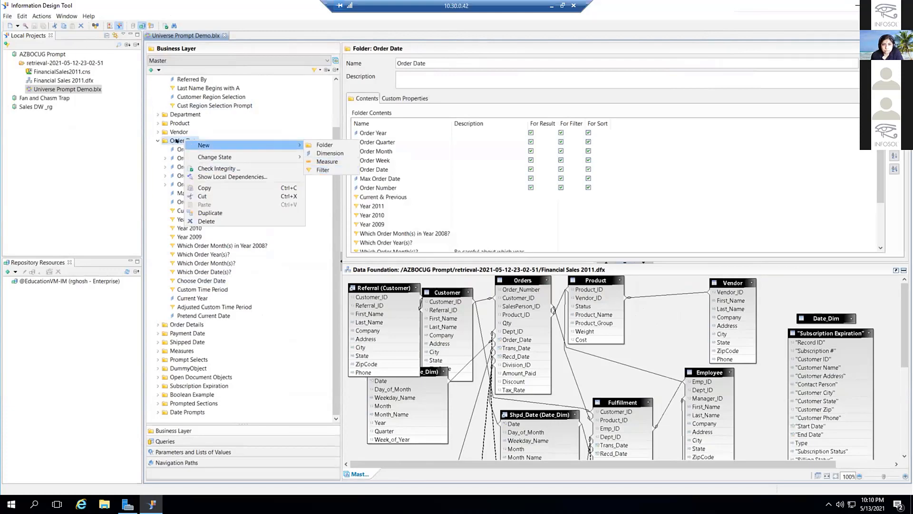
pyautogui.press('Escape')
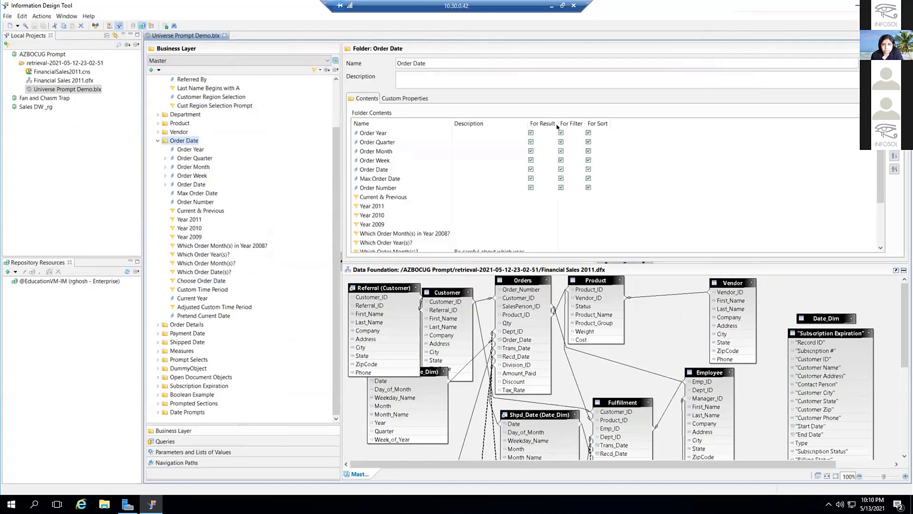
# Step: Open the Choose Order Date filter's WHERE expression in the SQL Expression Editor and move the editor clear of the filter name
pyautogui.click(210, 284)
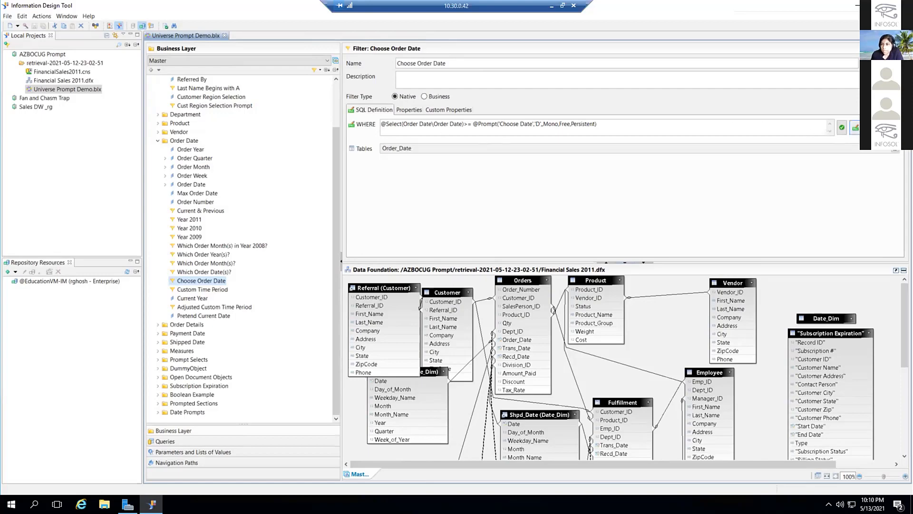
pyautogui.click(855, 127)
pyautogui.moveTo(278, 65); pyautogui.dragTo(311, 108)
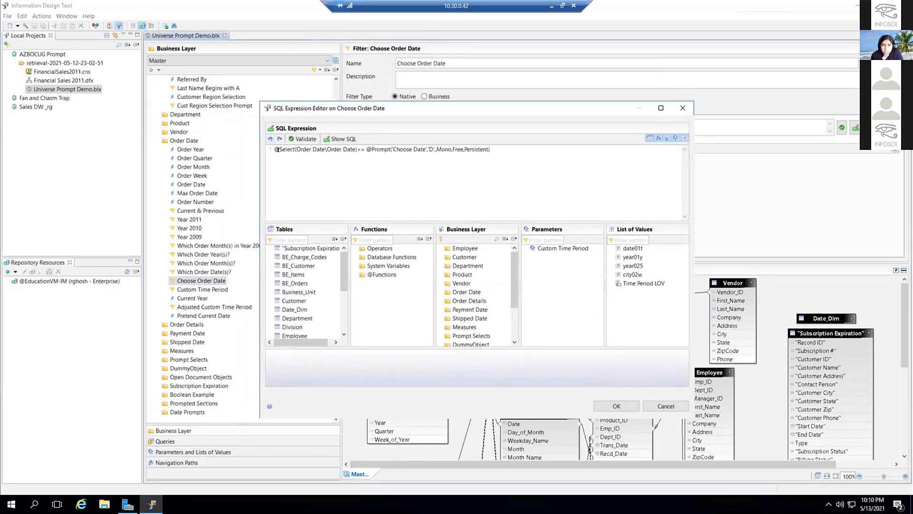
pyautogui.moveTo(271, 150); pyautogui.dragTo(357, 150)
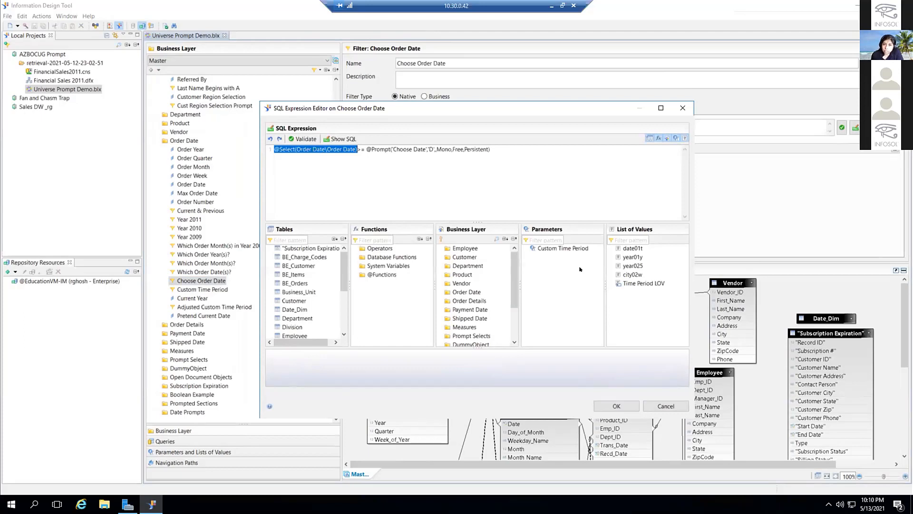
pyautogui.click(343, 150)
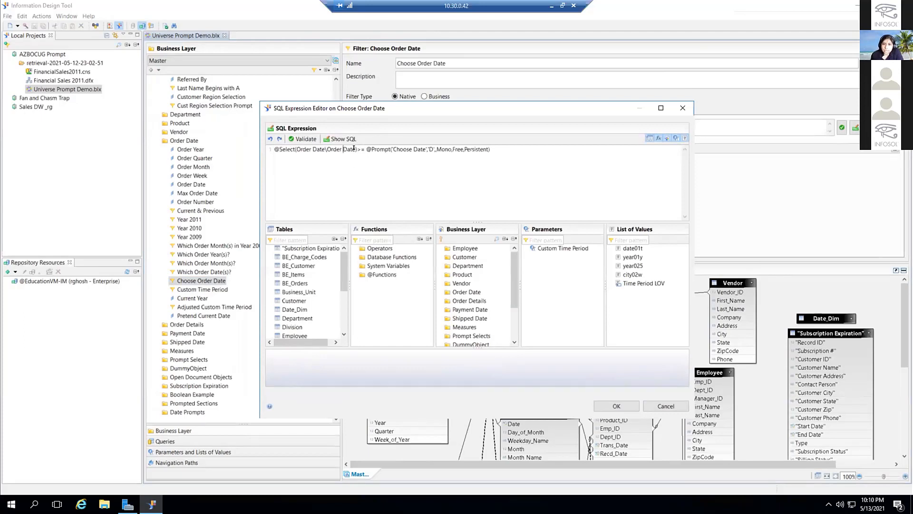
pyautogui.moveTo(357, 150); pyautogui.dragTo(275, 150)
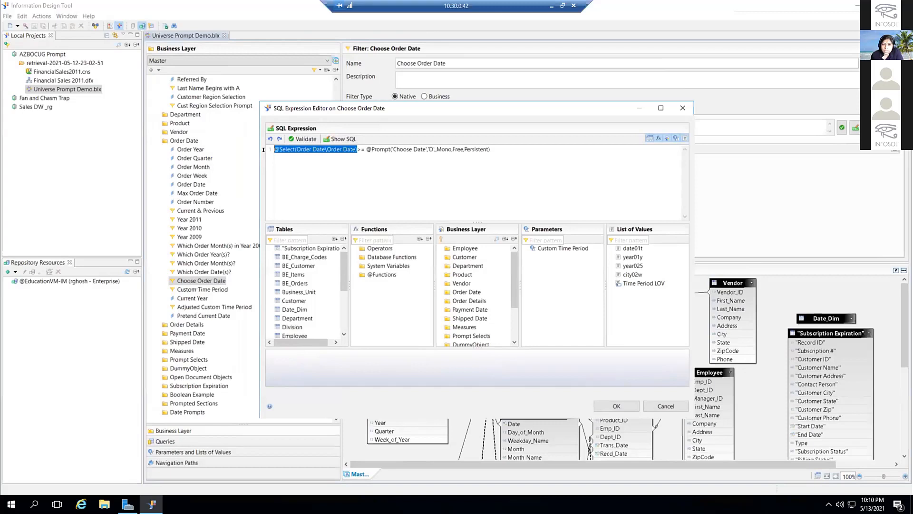
pyautogui.click(285, 157)
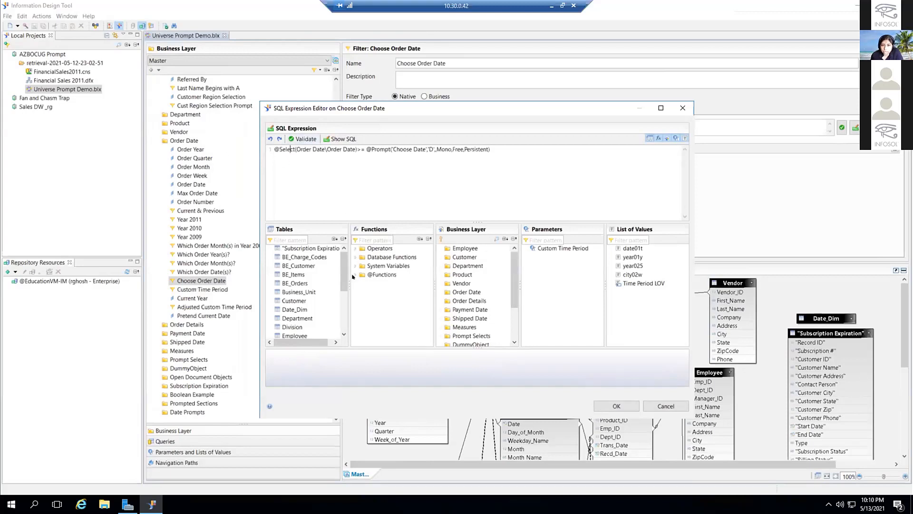
pyautogui.click(354, 275)
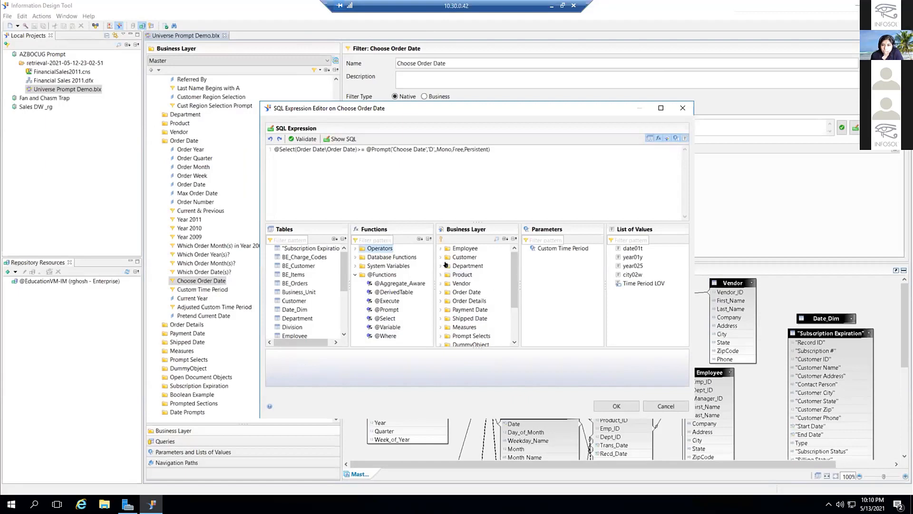
pyautogui.moveTo(270, 149); pyautogui.dragTo(561, 149)
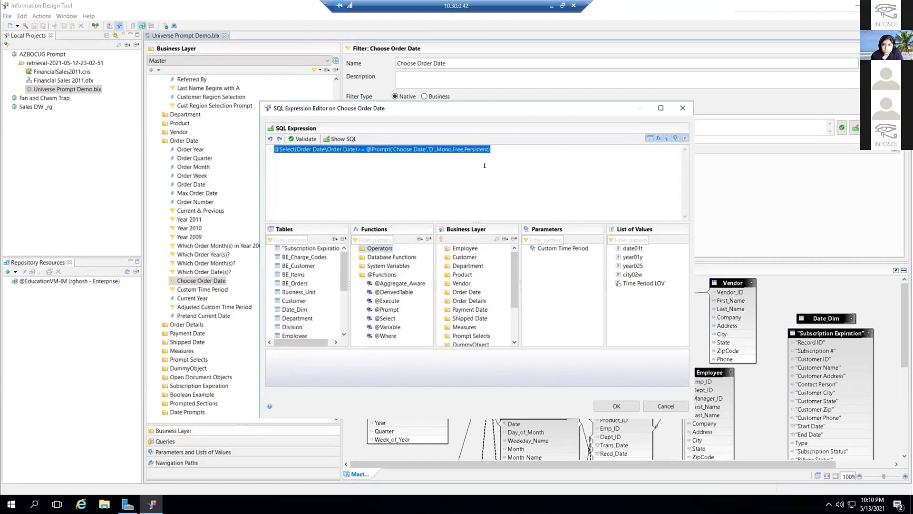
pyautogui.click(467, 149)
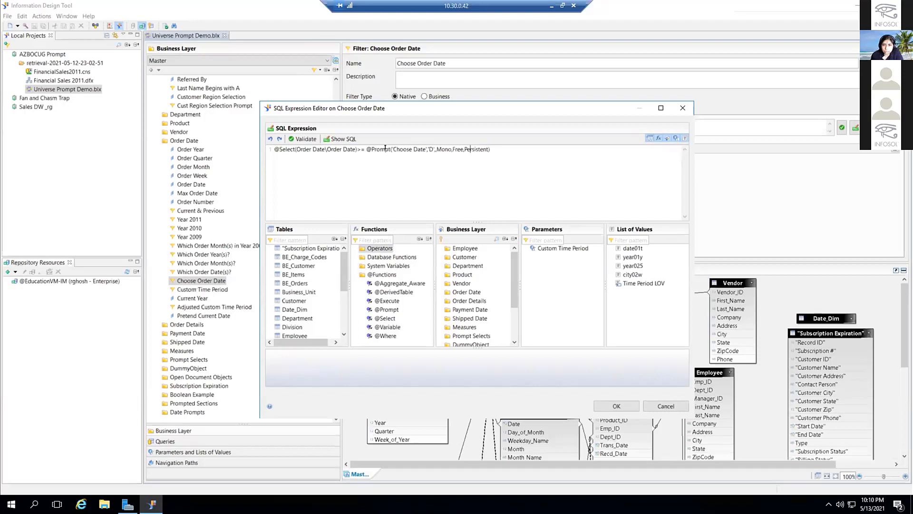
pyautogui.moveTo(391, 149); pyautogui.dragTo(566, 165)
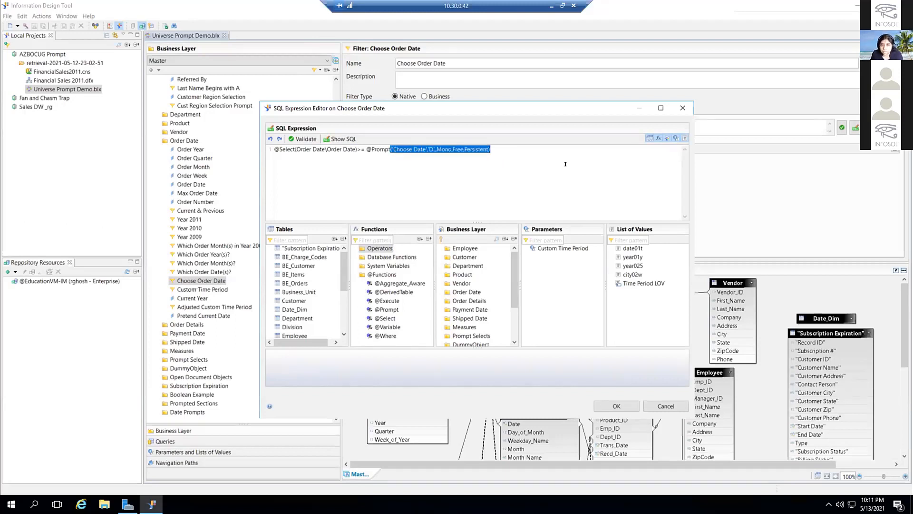
pyautogui.click(575, 155)
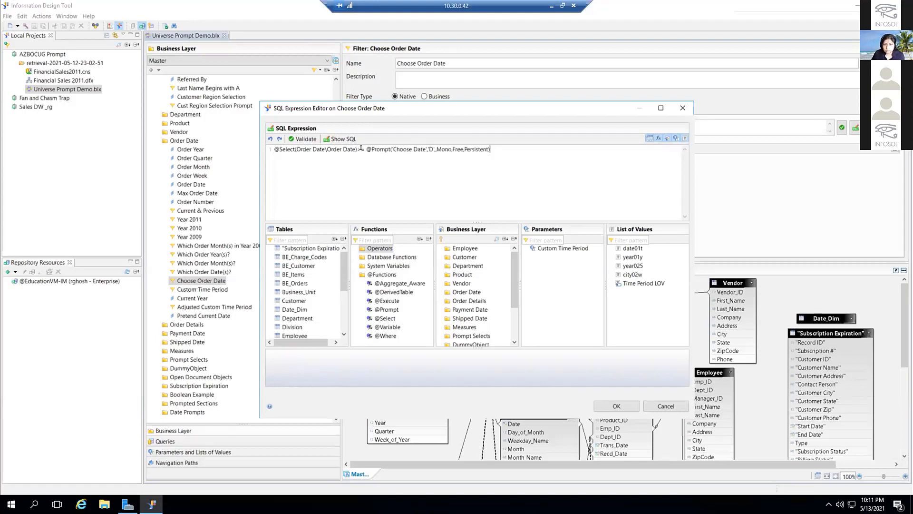
pyautogui.press('Return')
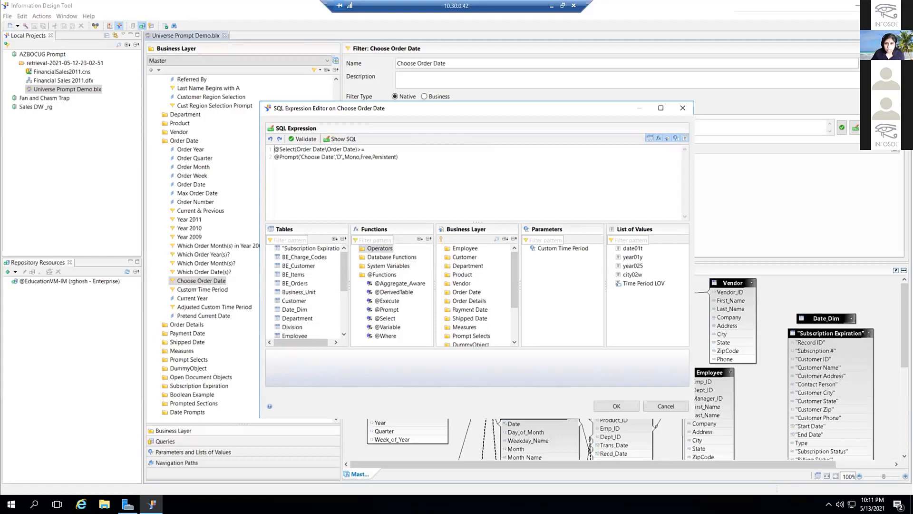
pyautogui.hotkey('shift', 'End')
pyautogui.press('Delete')
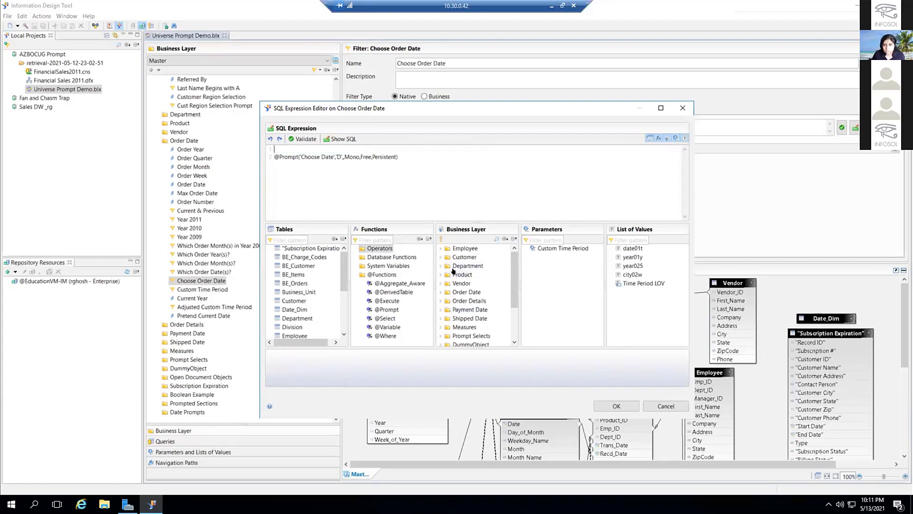
# Step: Insert the Order Date object from the business layer's Order Date folder on the first line, followed by the >= operator
pyautogui.doubleClick(446, 292)
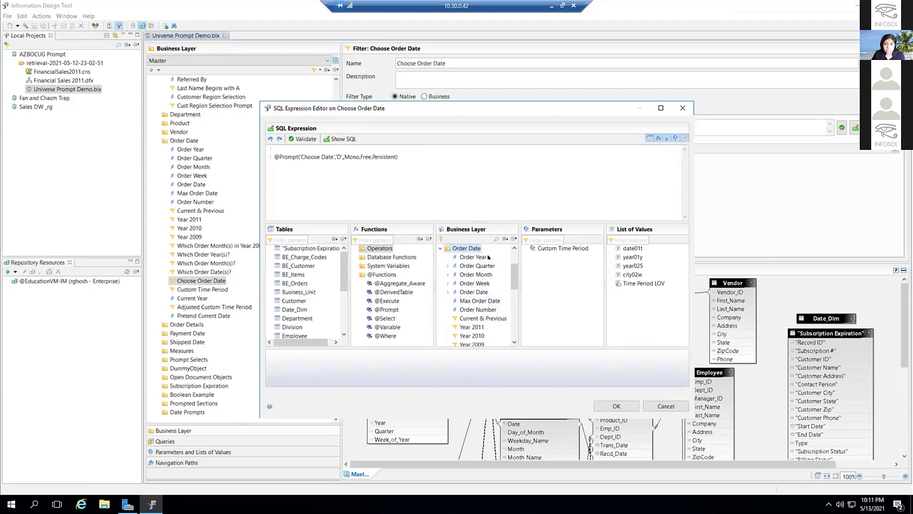
pyautogui.doubleClick(462, 292)
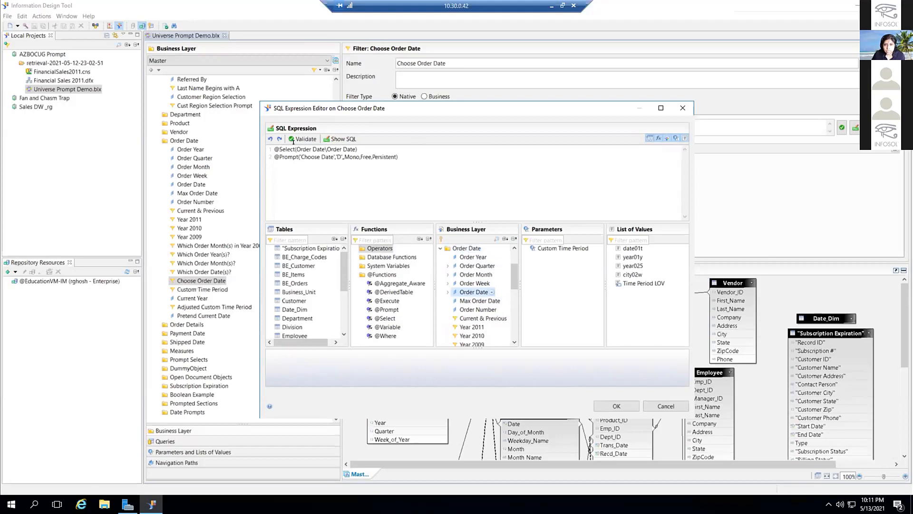
pyautogui.click(368, 148)
pyautogui.write('>=')
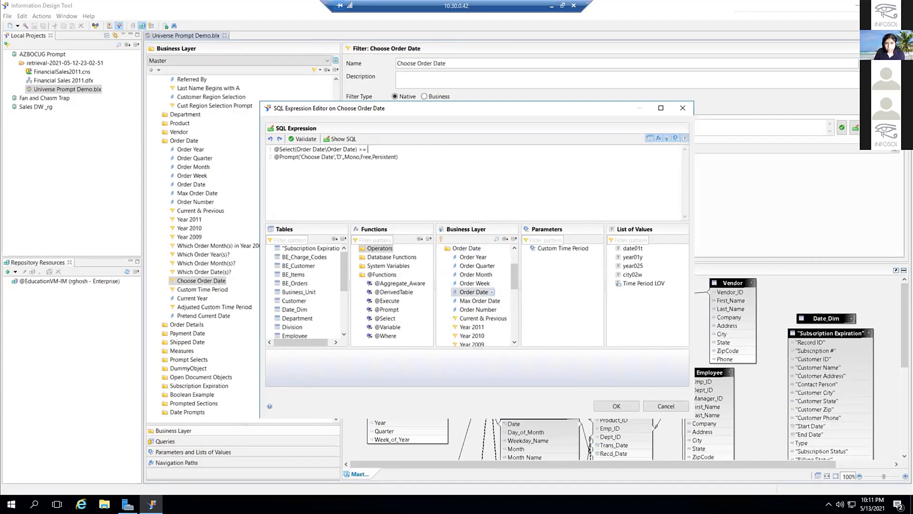
pyautogui.click(378, 309)
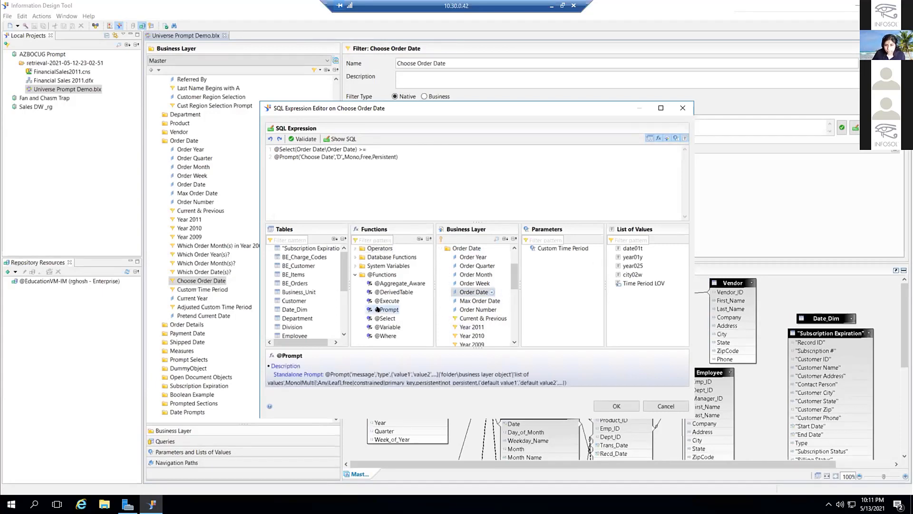
pyautogui.moveTo(529, 87); pyautogui.dragTo(531, 67)
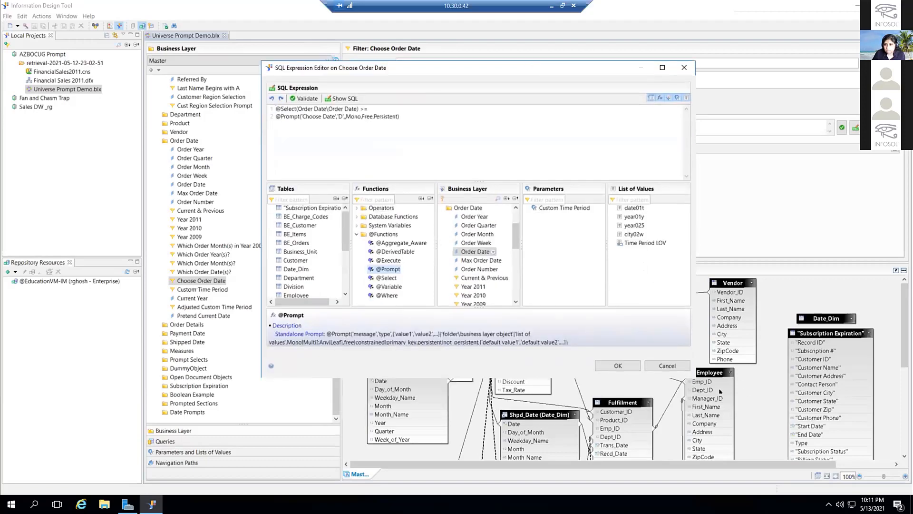
pyautogui.moveTo(695, 377); pyautogui.dragTo(729, 428)
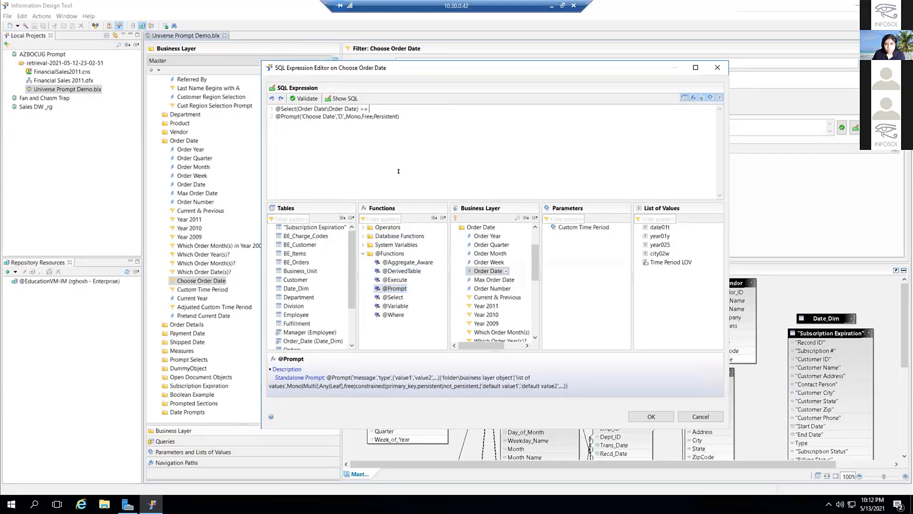
pyautogui.doubleClick(384, 288)
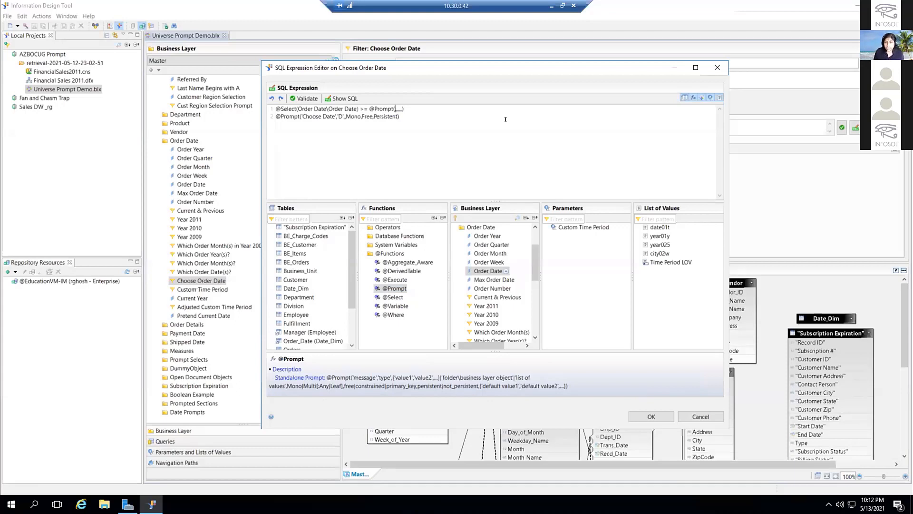
pyautogui.write("'")
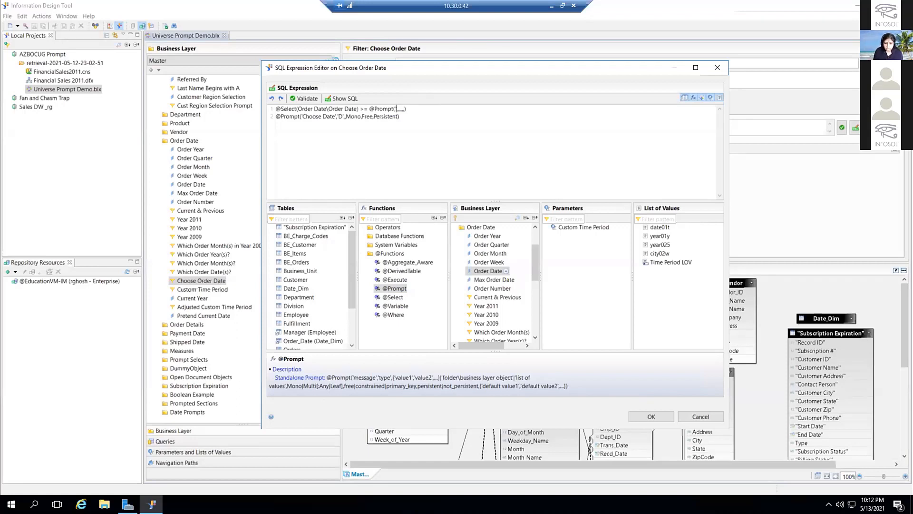
pyautogui.write('Choose Date')
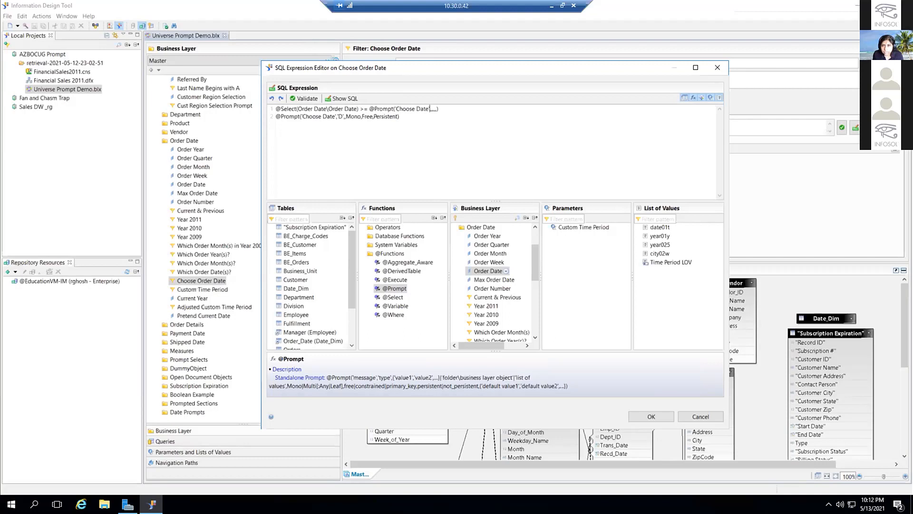
pyautogui.write("','D'")
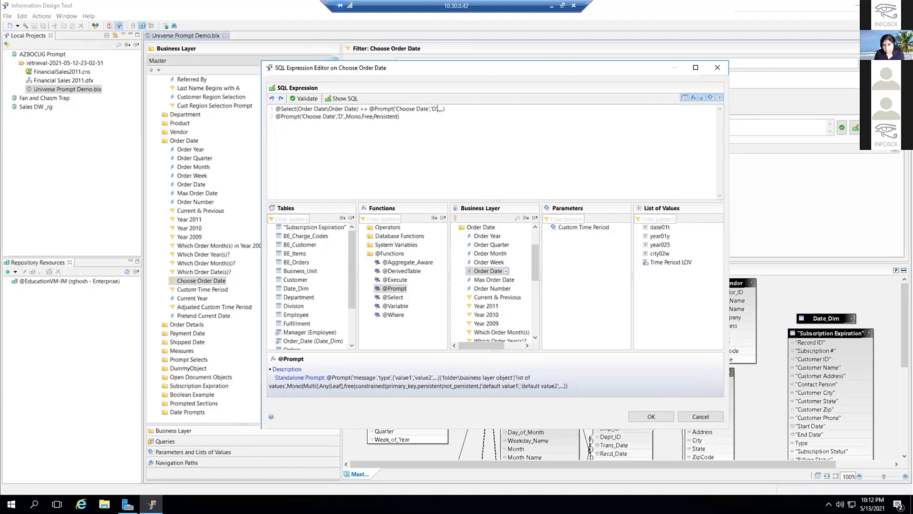
pyautogui.press('Right')
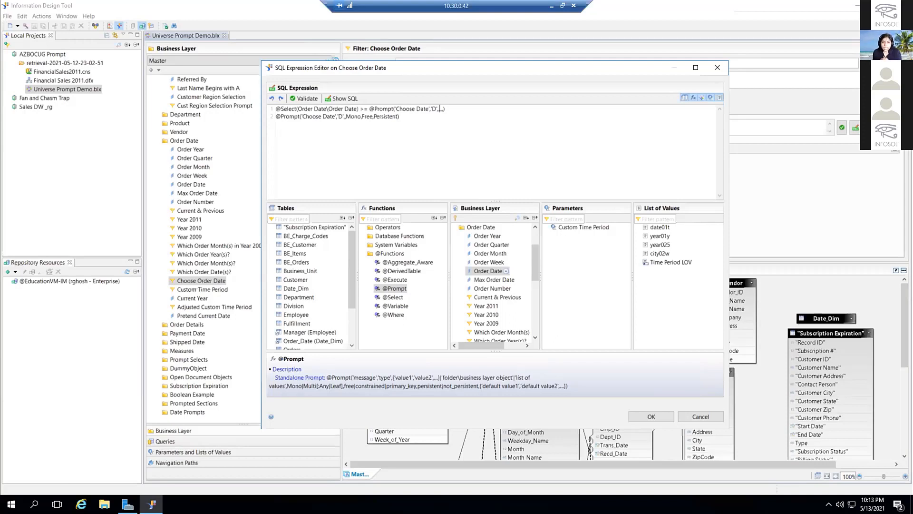
pyautogui.write('Mono,')
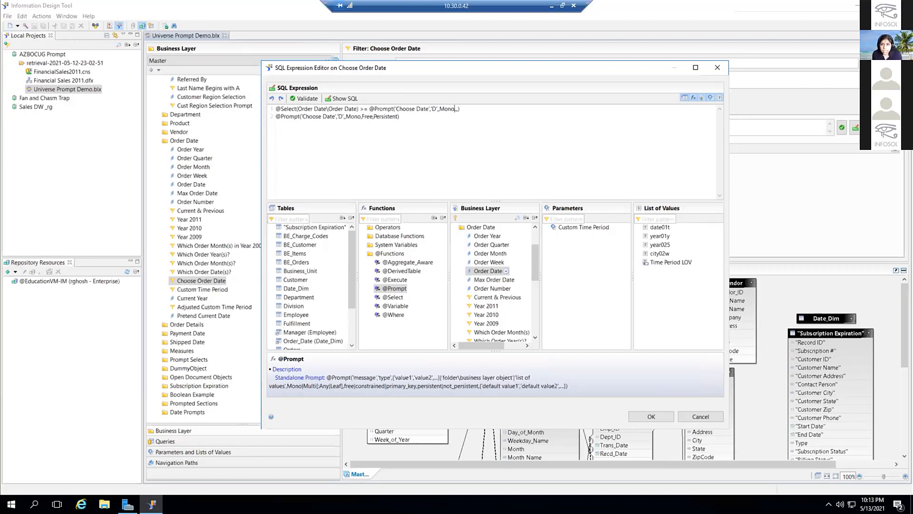
pyautogui.write('Free')
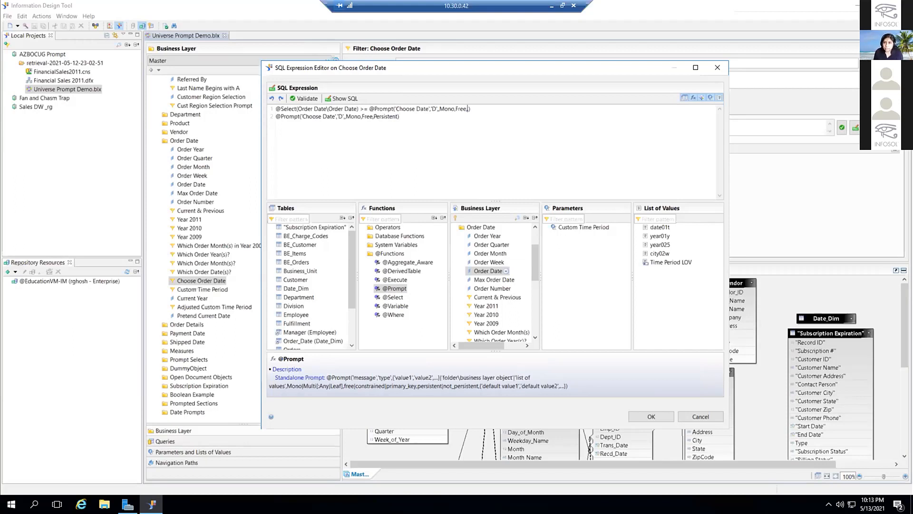
pyautogui.write('persiste')
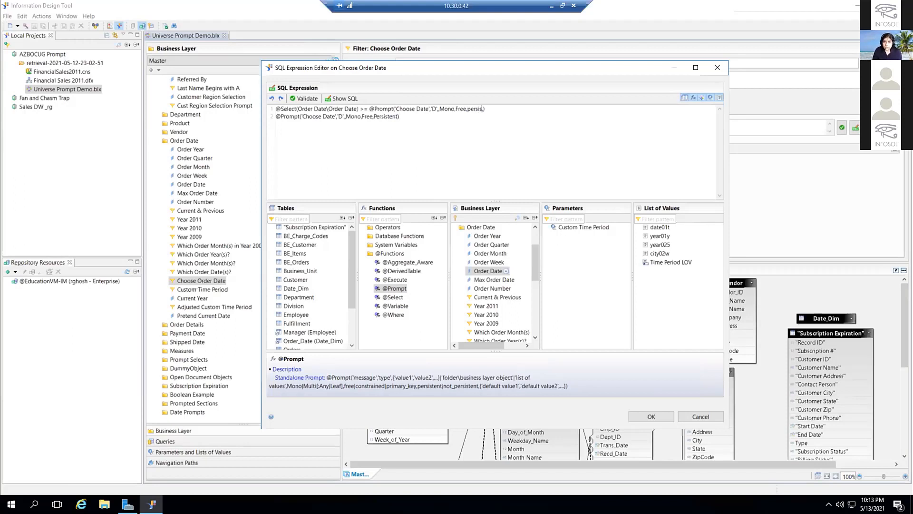
pyautogui.write('nt')
pyautogui.press('BackSpace')
pyautogui.press('BackSpace')
pyautogui.write('nt,')
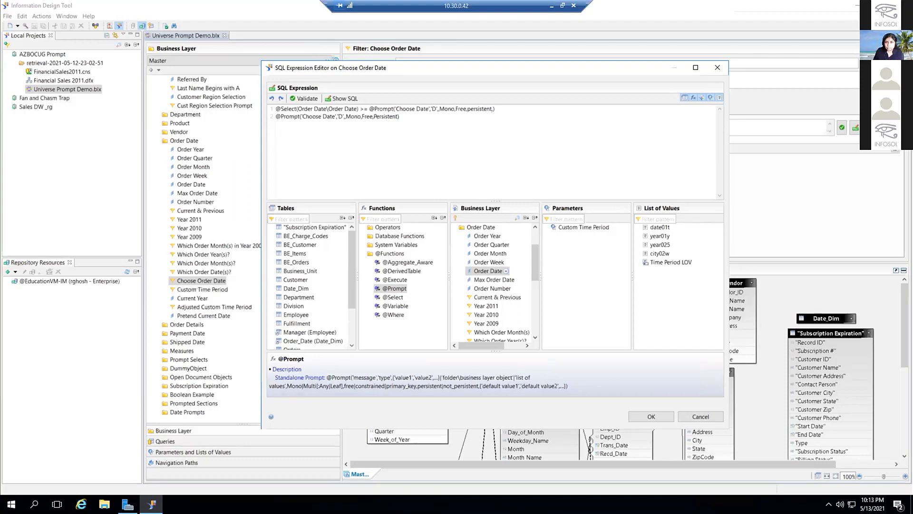
pyautogui.hotkey('shift', 'Home')
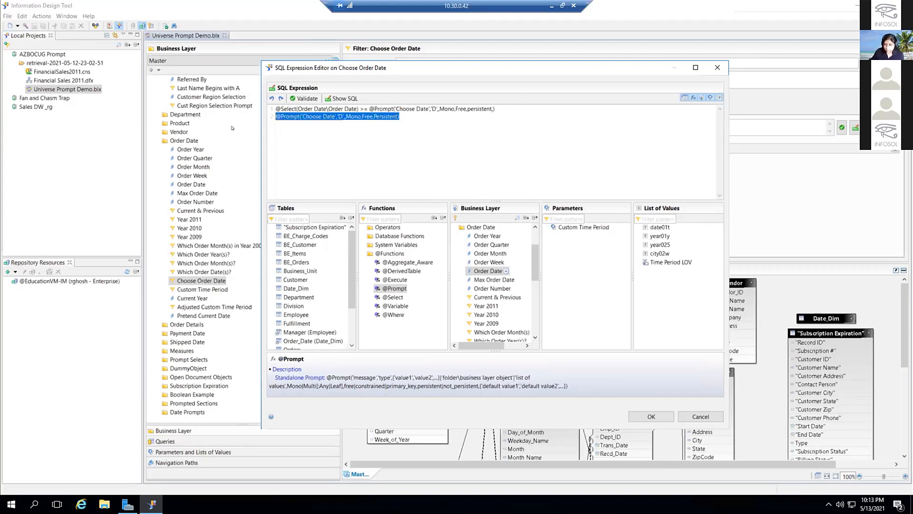
pyautogui.press('Delete')
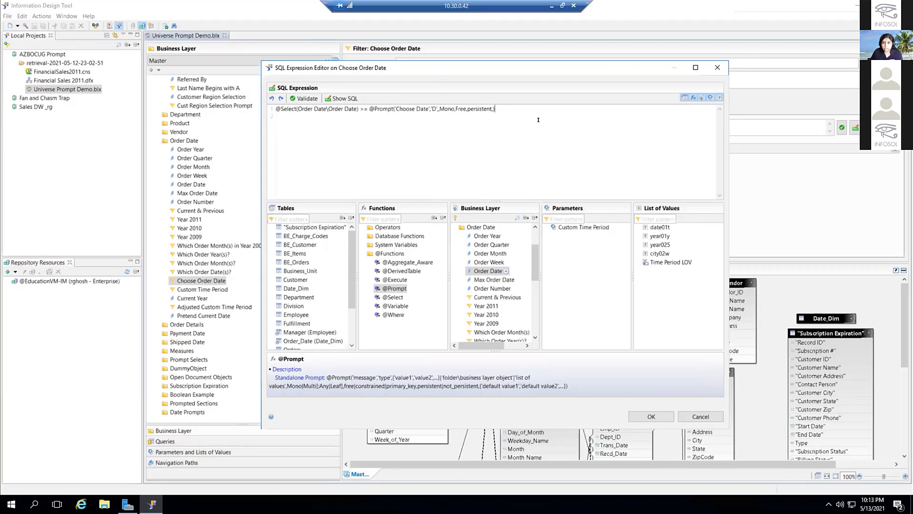
pyautogui.click(305, 99)
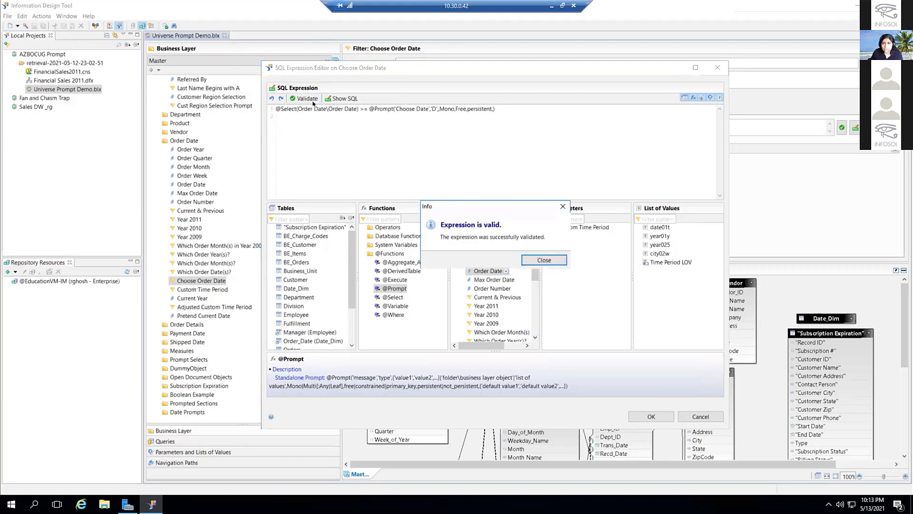
pyautogui.click(527, 258)
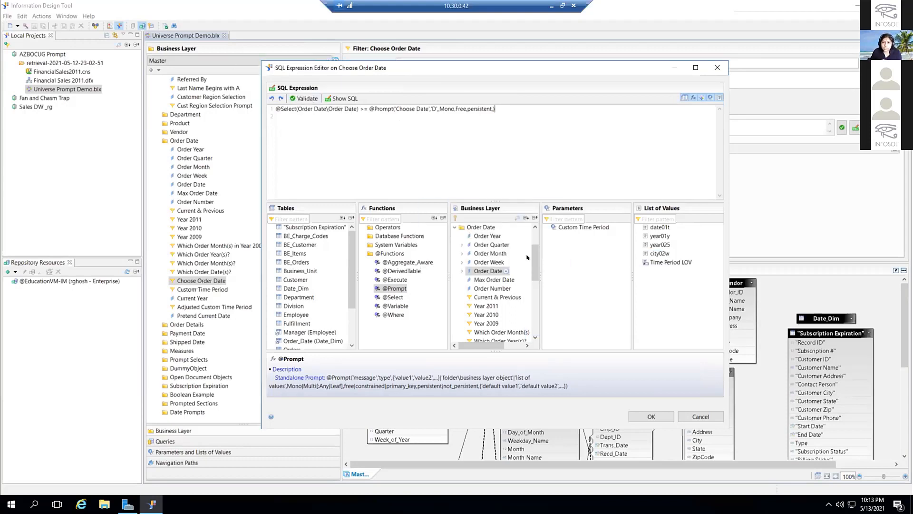
pyautogui.click(635, 417)
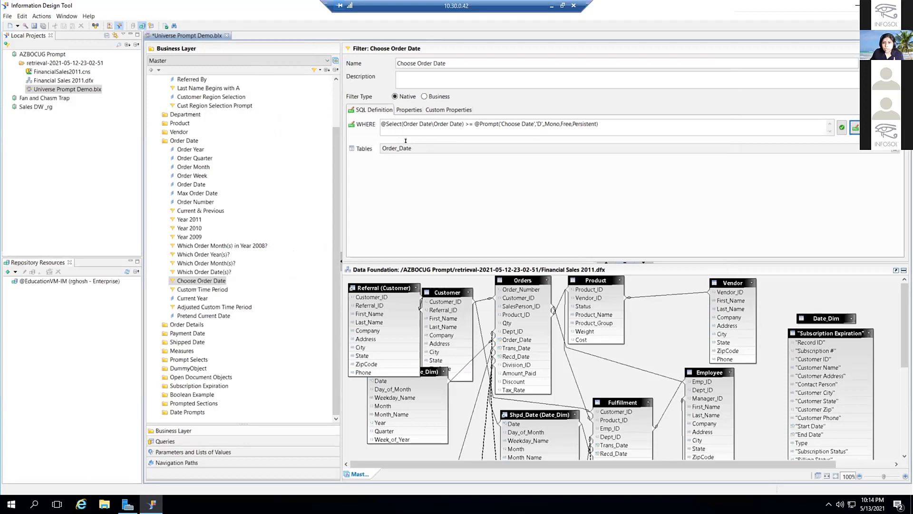
# Step: Check which tables are associated with the Choose Order Date filter, moving the table selection dialog clear of the WHERE expression
pyautogui.click(894, 148)
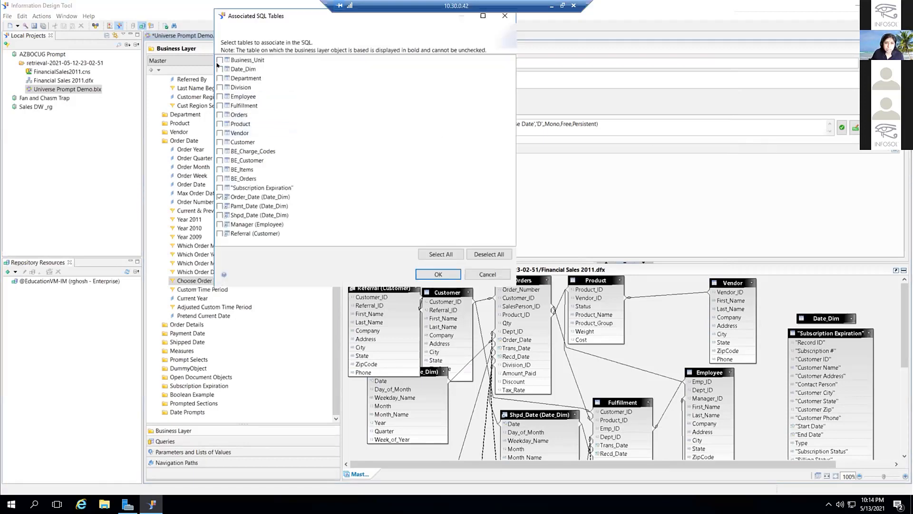
pyautogui.moveTo(222, 6); pyautogui.dragTo(505, 220)
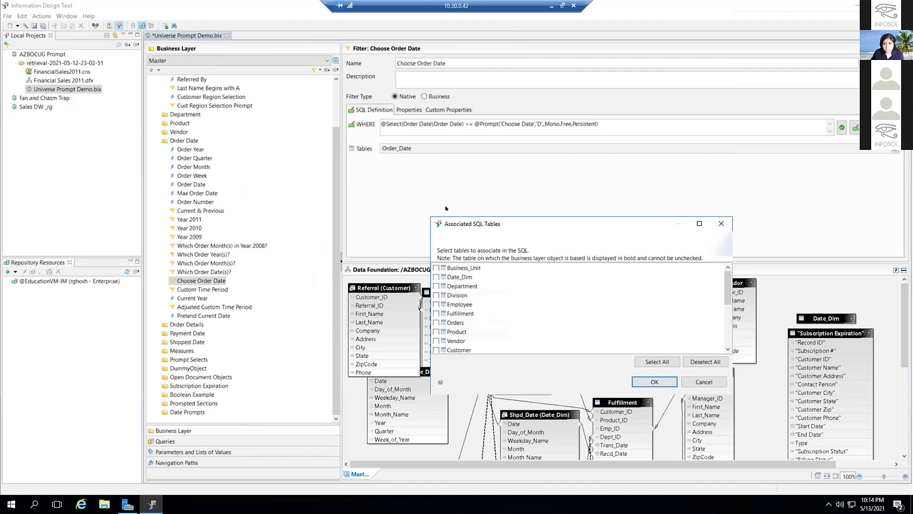
pyautogui.scroll(-5, 481, 328)
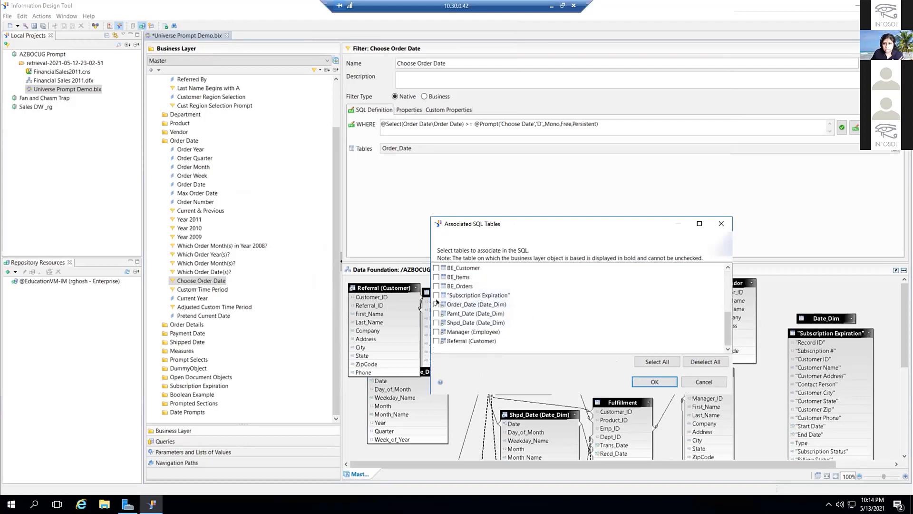
pyautogui.click(644, 380)
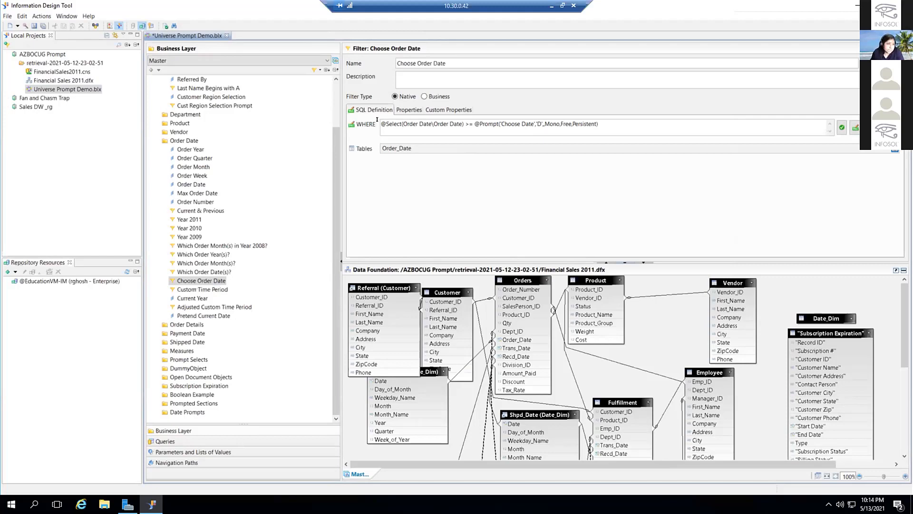
# Step: Review the filter's complete WHERE expression and minimize the remote desktop session
pyautogui.moveTo(621, 126); pyautogui.dragTo(368, 118)
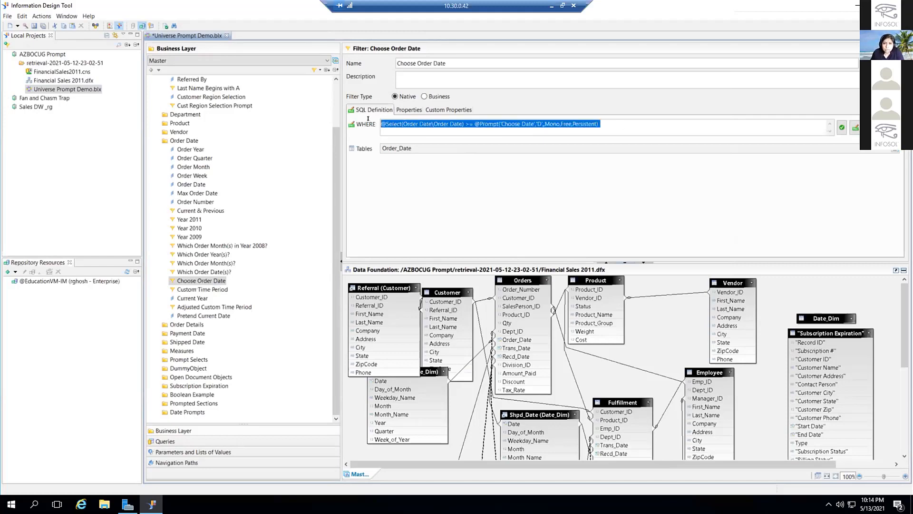
pyautogui.click(627, 118)
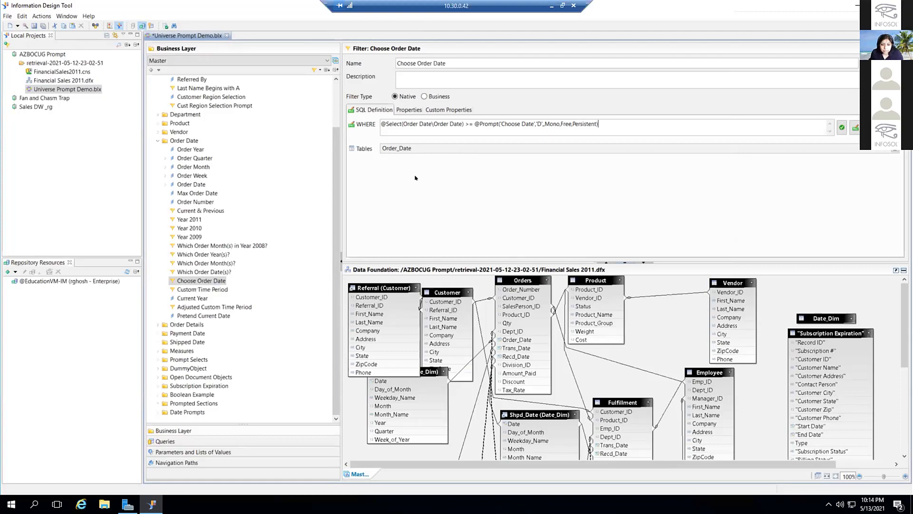
pyautogui.hotkey('alt', 'Tab')
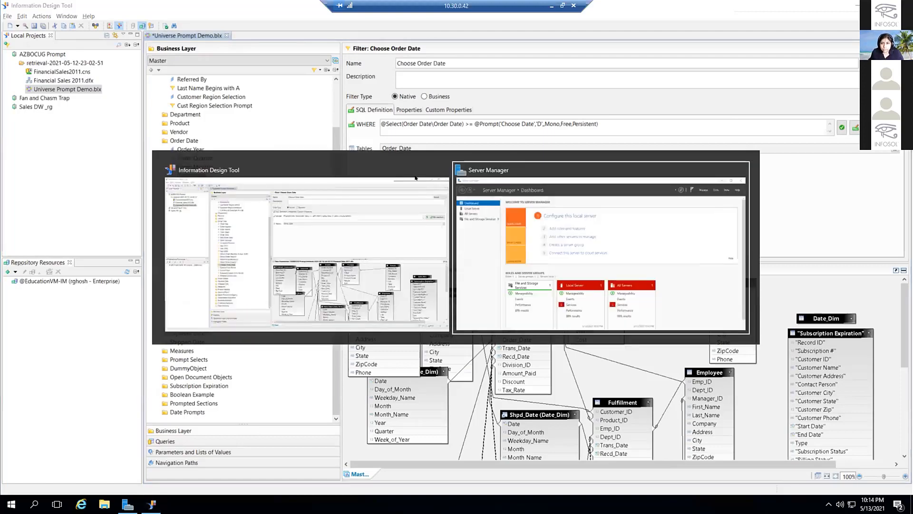
pyautogui.click(710, 28)
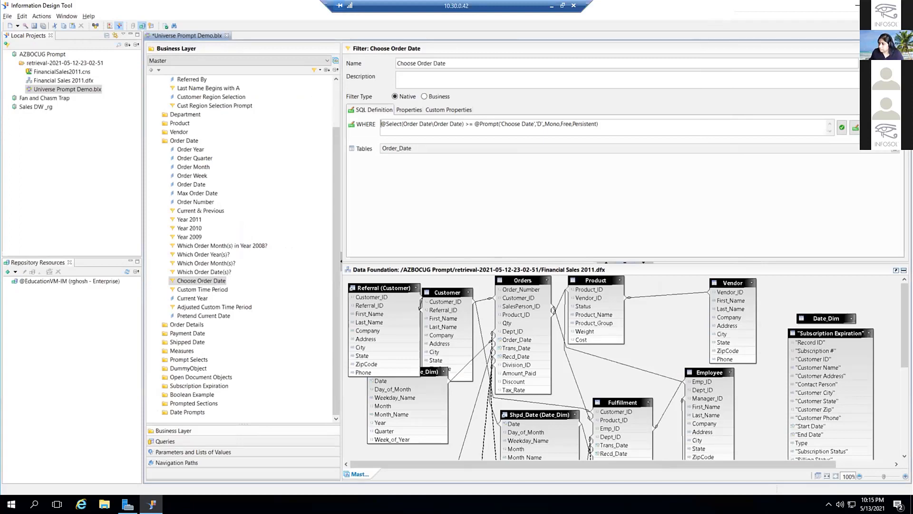
pyautogui.click(552, 5)
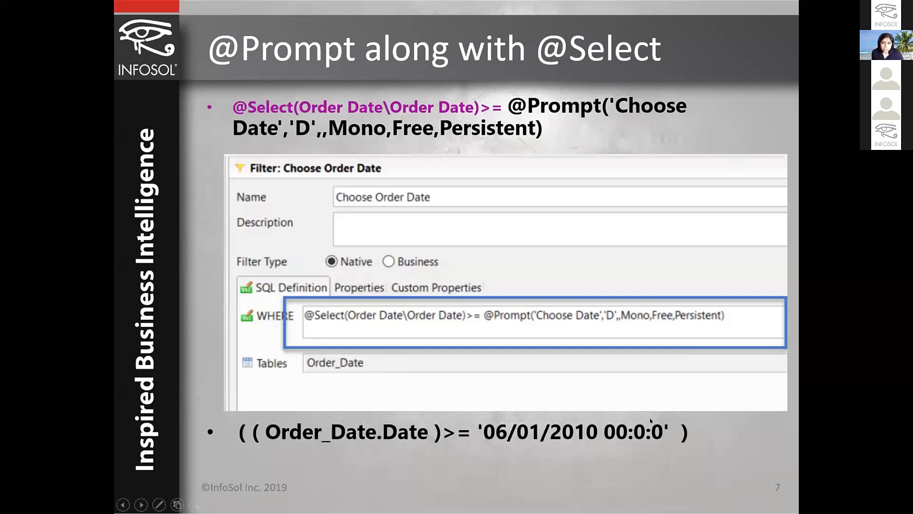
pyautogui.press('Right')
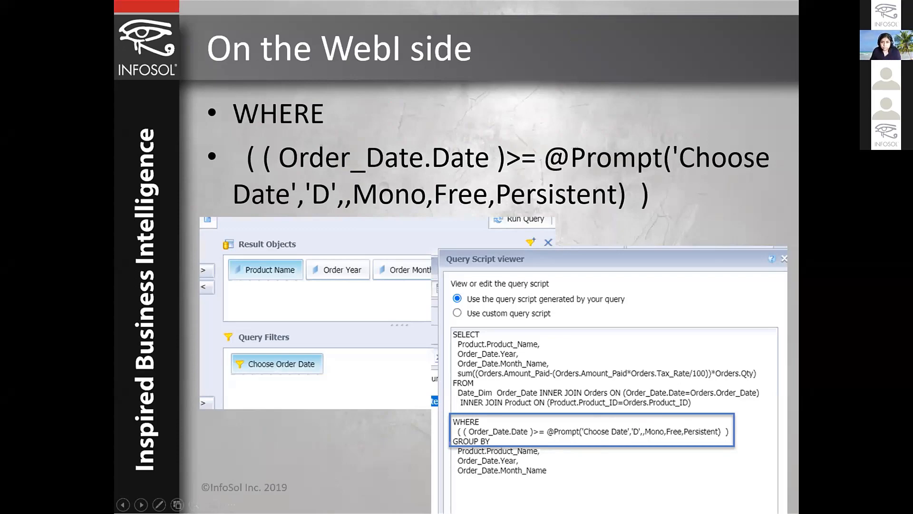
pyautogui.press('Right')
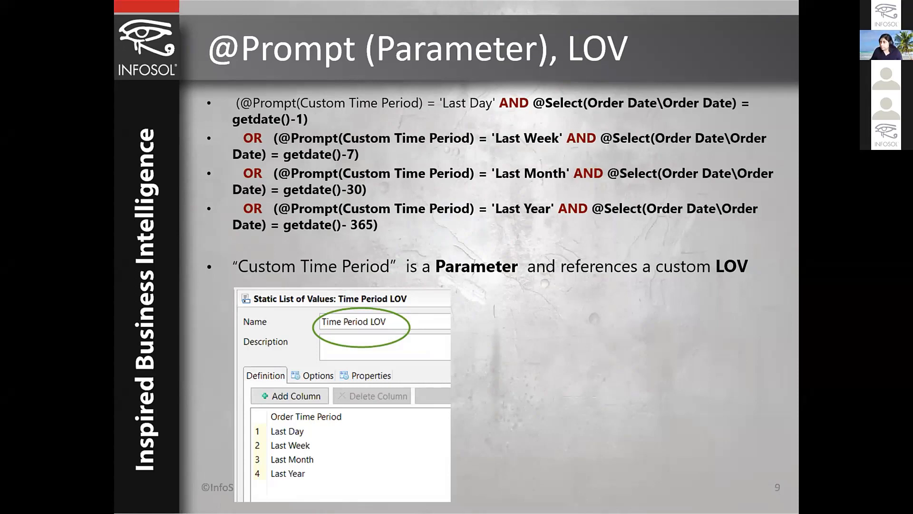
# Step: Switch to BI launch pad and run the 20210512_UnvPrompt2 query with the Choose Date prompt set to 5/13/2010
pyautogui.hotkey('alt', 'Tab')
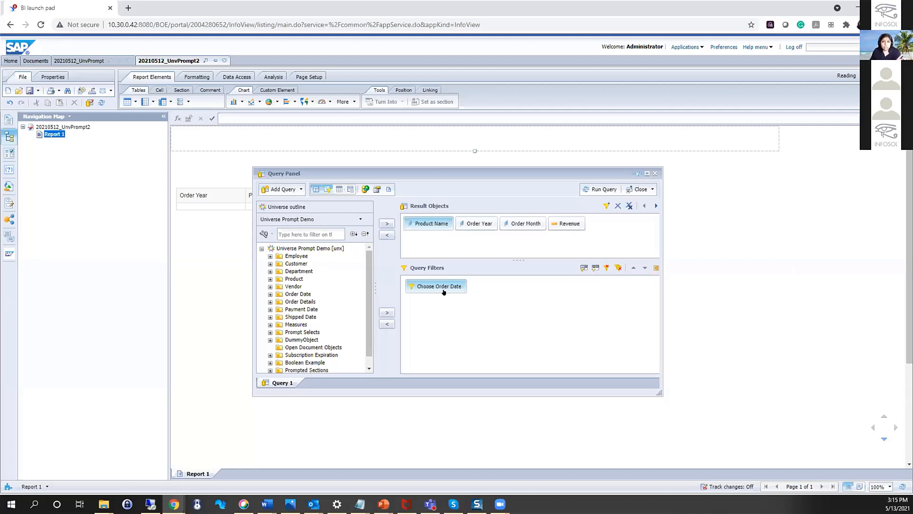
pyautogui.click(600, 188)
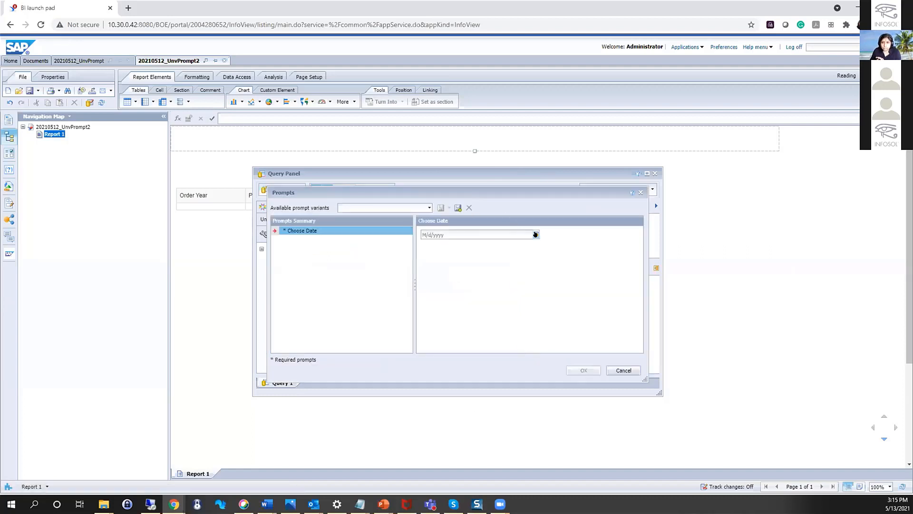
pyautogui.click(536, 234)
pyautogui.click(535, 247)
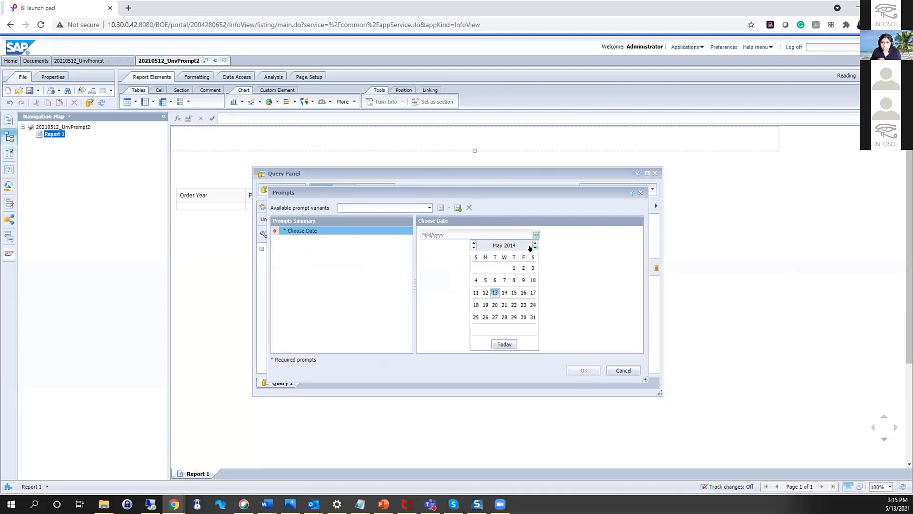
pyautogui.click(535, 248)
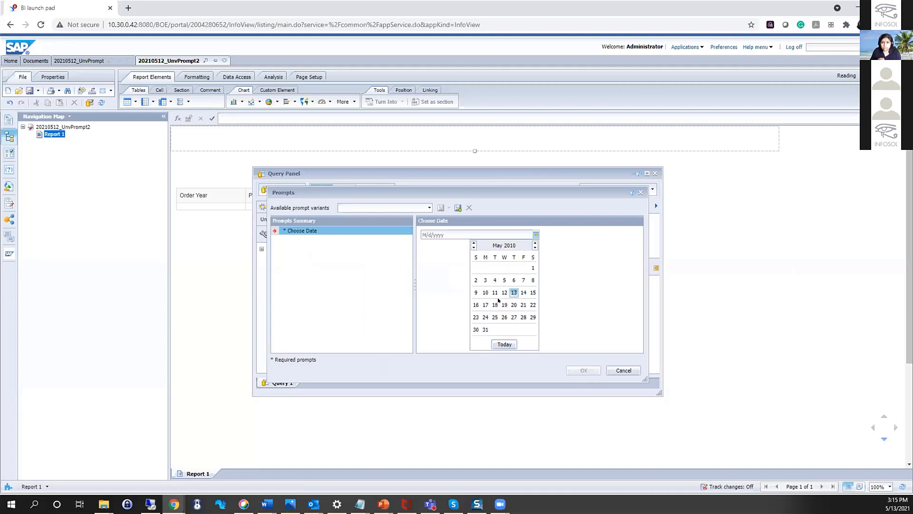
pyautogui.click(514, 292)
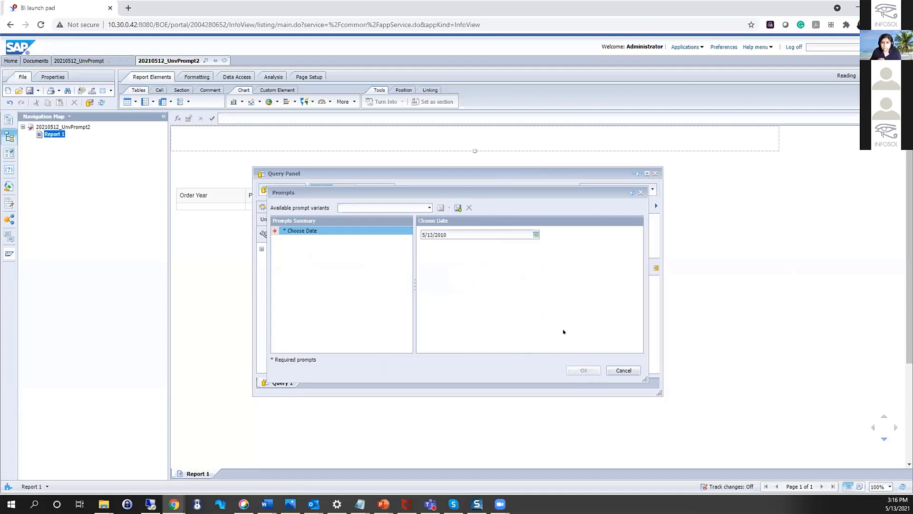
pyautogui.click(584, 370)
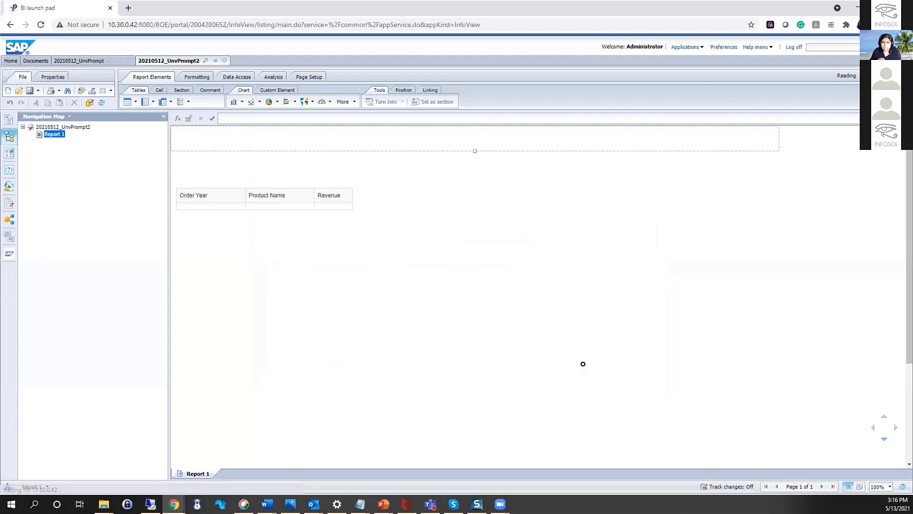
# Step: Examine the refreshed report's date heading and its order year, product name and revenue rows
pyautogui.click(292, 318)
pyautogui.scroll(-3, 291, 318)
pyautogui.scroll(4, 291, 317)
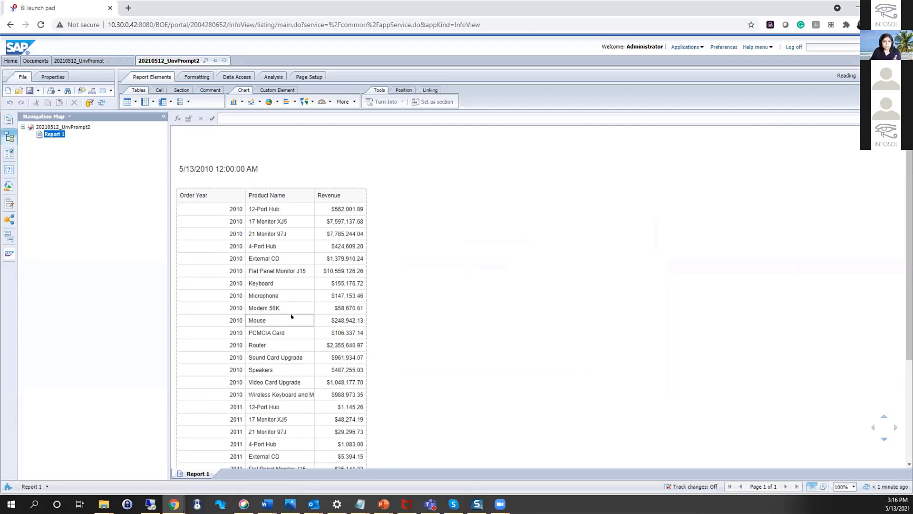
pyautogui.click(414, 292)
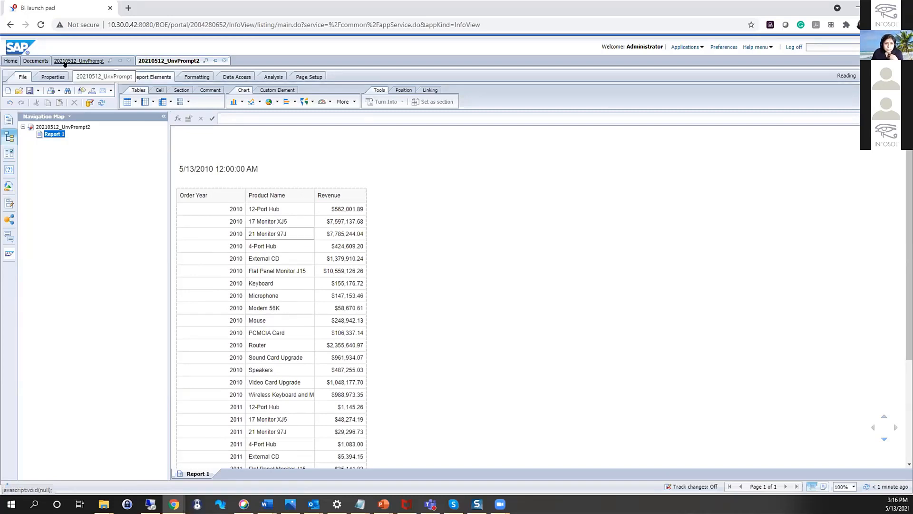
# Step: Look through the document list and return to the open 20210512_UnvPrompt report
pyautogui.click(37, 60)
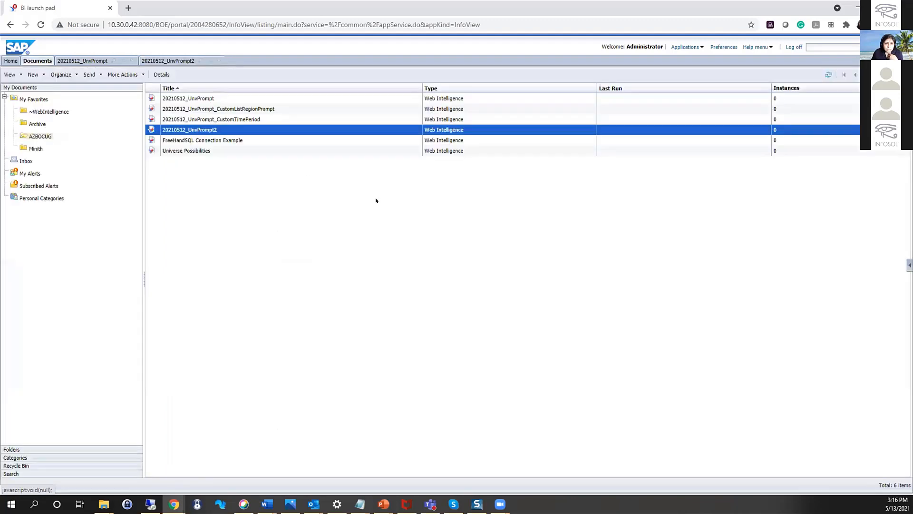
pyautogui.click(79, 60)
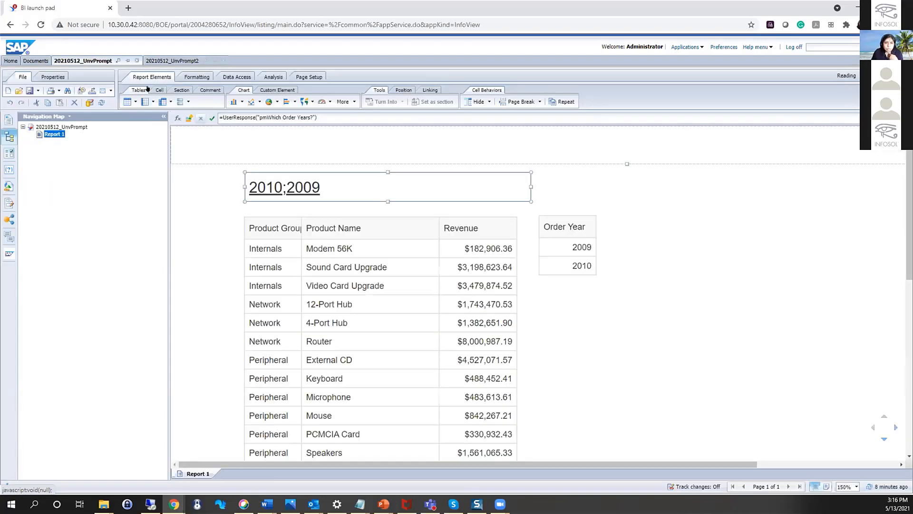
# Step: Check the query filter of 20210512_UnvPrompt2, close its query panel, and open 20210512_UnvPrompt_CustomTimePeriod for modification
pyautogui.click(192, 63)
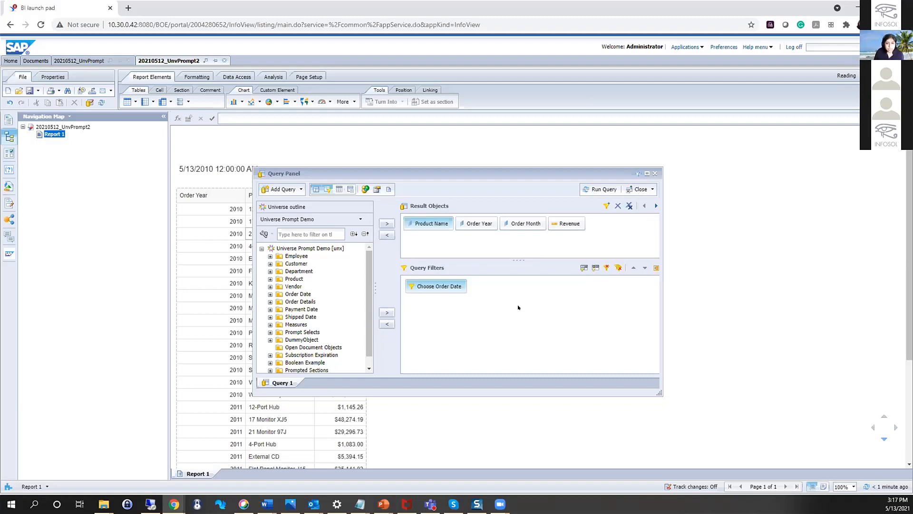
pyautogui.click(655, 174)
pyautogui.click(36, 61)
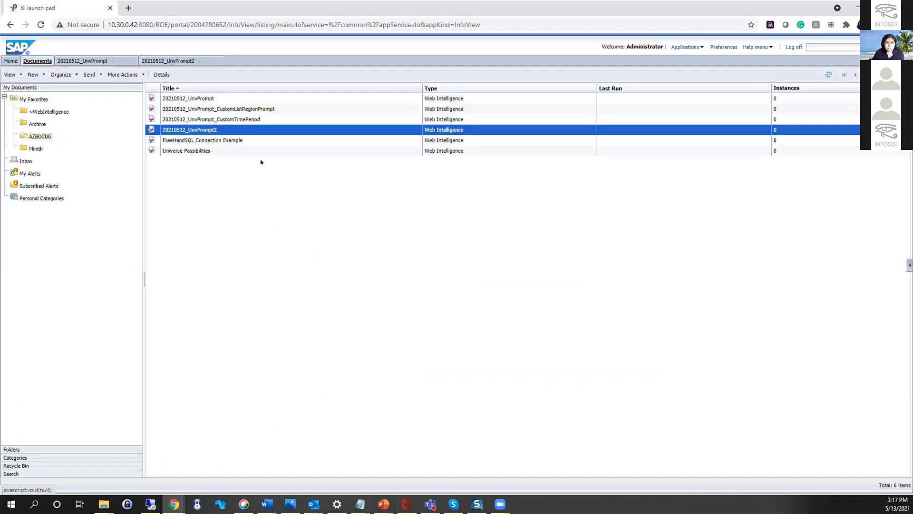
pyautogui.click(215, 118)
pyautogui.rightClick(215, 119)
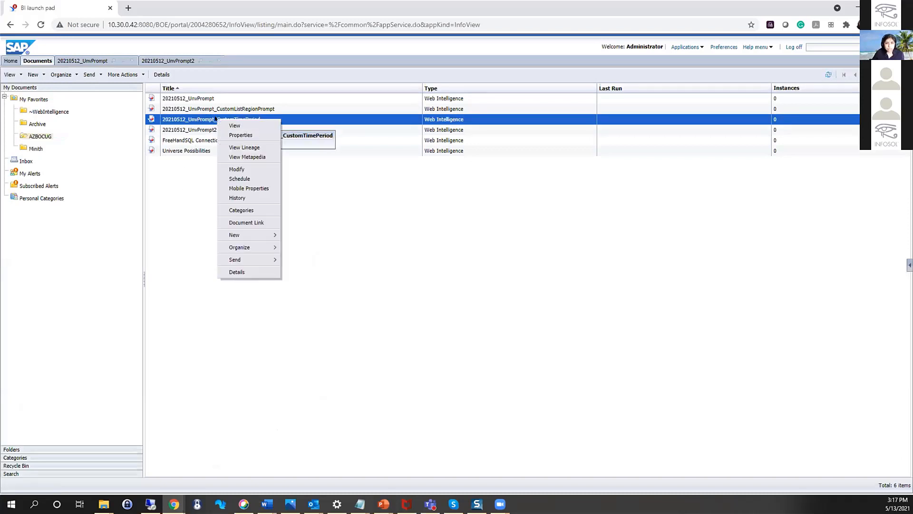
pyautogui.click(239, 169)
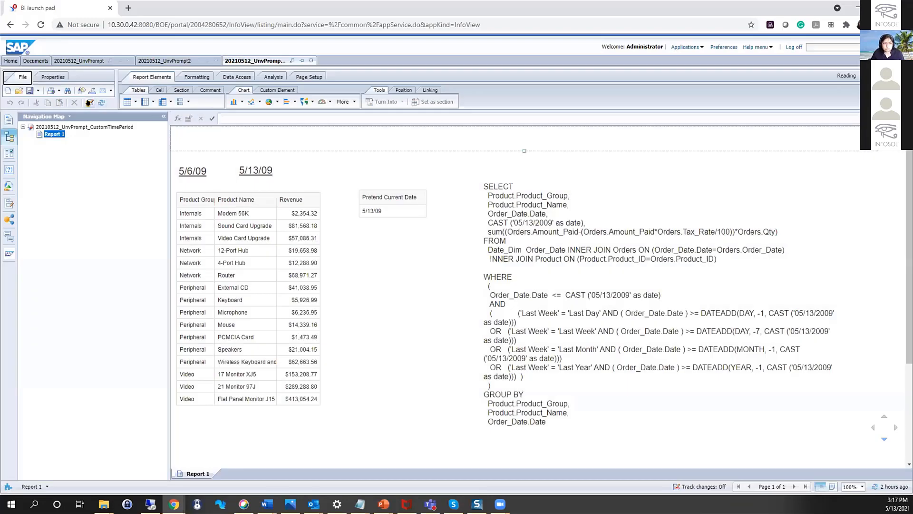
# Step: Refresh the custom time period report with the Choose a Time Period (Order Date) prompt set to Last Day
pyautogui.click(101, 102)
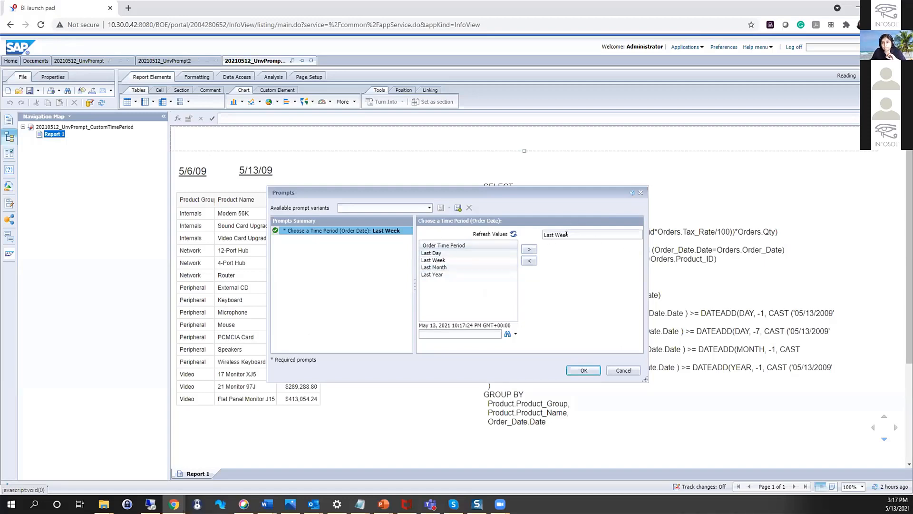
pyautogui.click(443, 254)
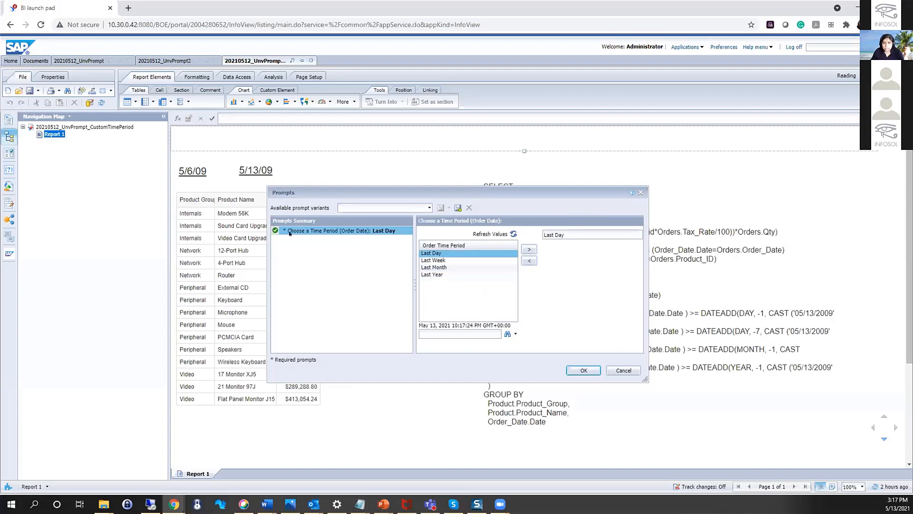
pyautogui.click(566, 370)
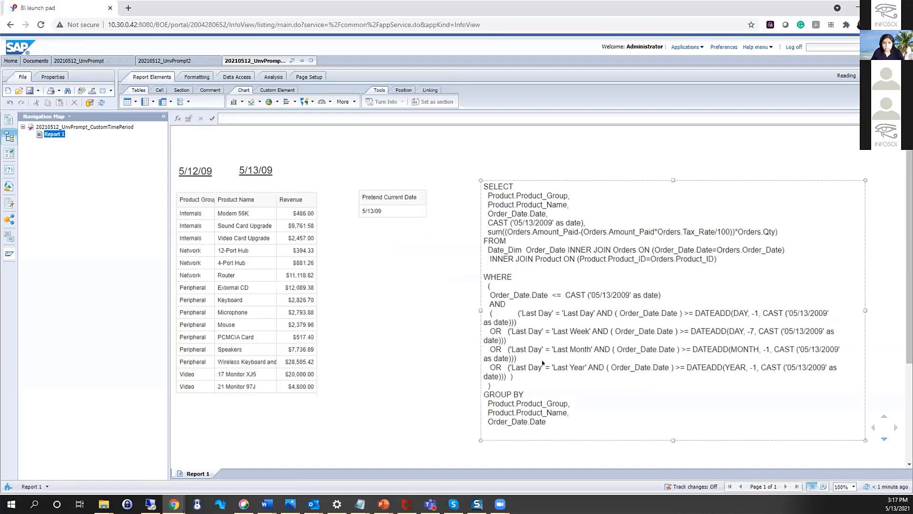
# Step: Examine the report's minimum and maximum order date cells, the Pretend Current Date table and the generated SQL text
pyautogui.click(220, 175)
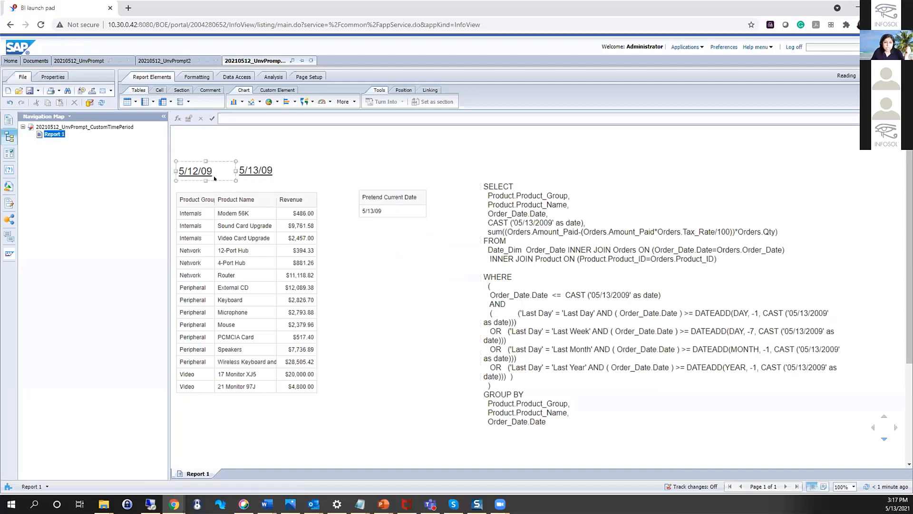
pyautogui.click(268, 171)
pyautogui.click(209, 171)
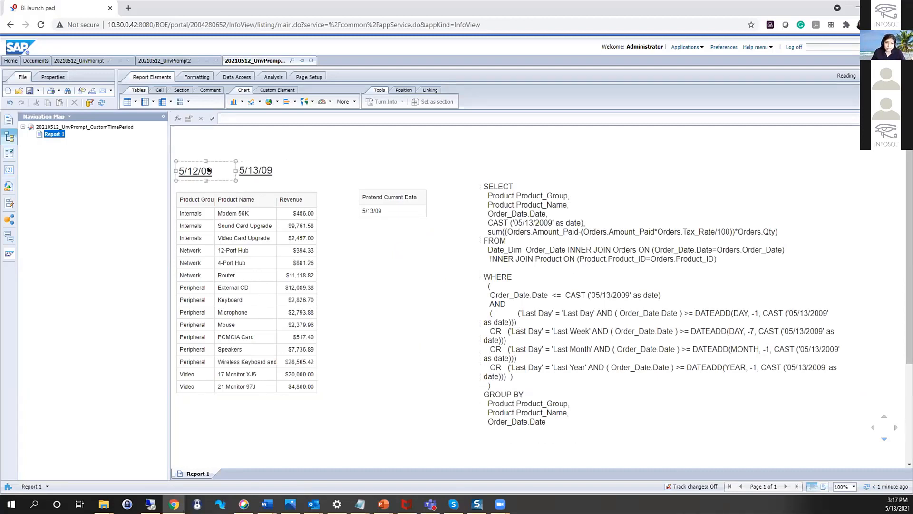
pyautogui.click(345, 179)
pyautogui.click(383, 215)
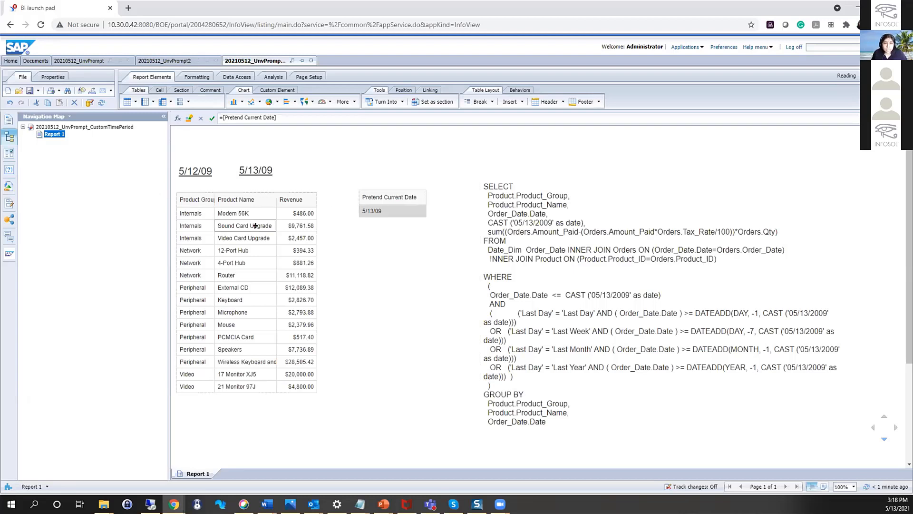
pyautogui.click(209, 171)
pyautogui.click(269, 170)
pyautogui.click(191, 170)
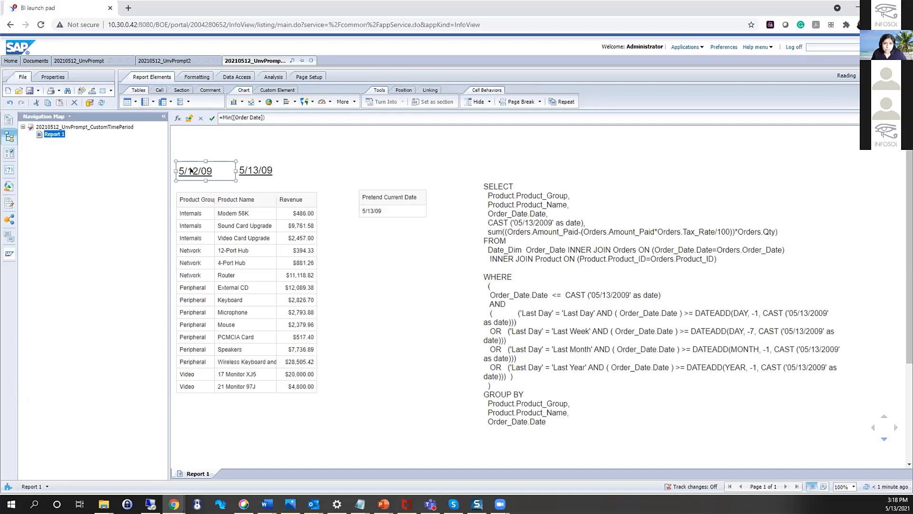
pyautogui.click(253, 170)
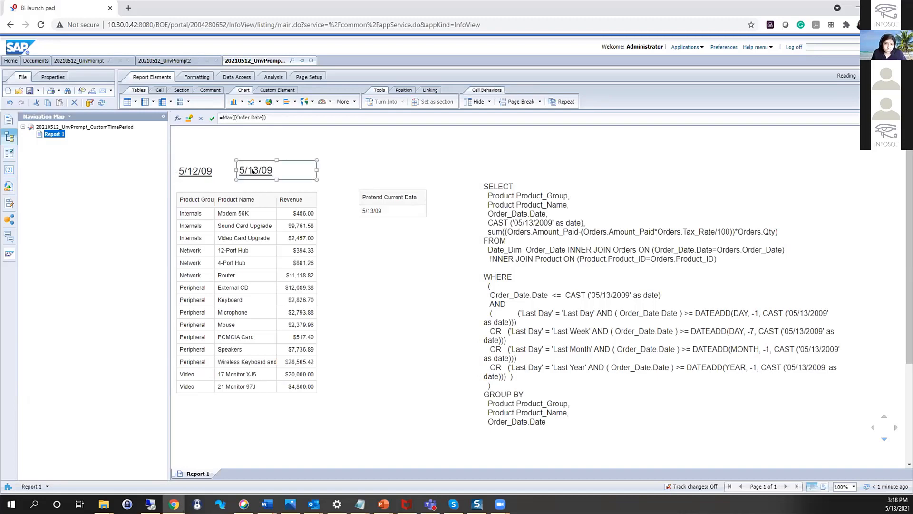
pyautogui.keyDown('ctrl'); pyautogui.click(186, 170); pyautogui.keyUp('ctrl')
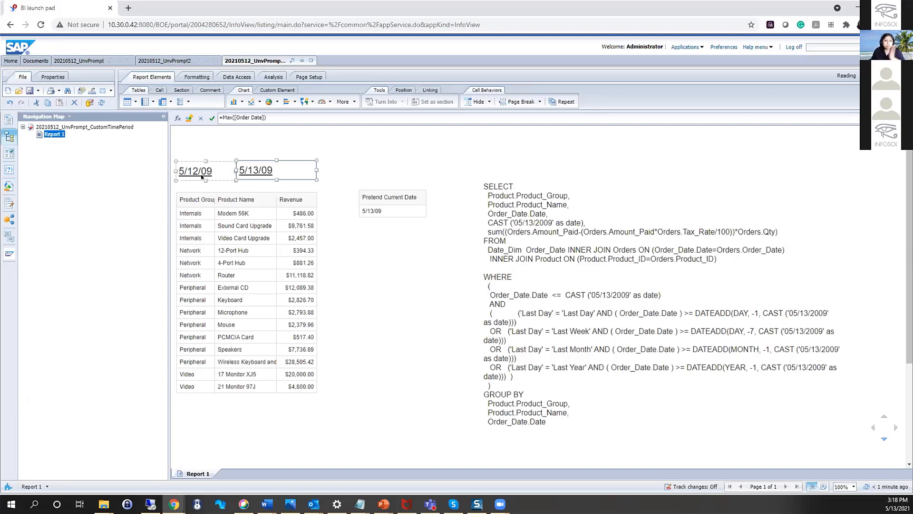
pyautogui.click(513, 180)
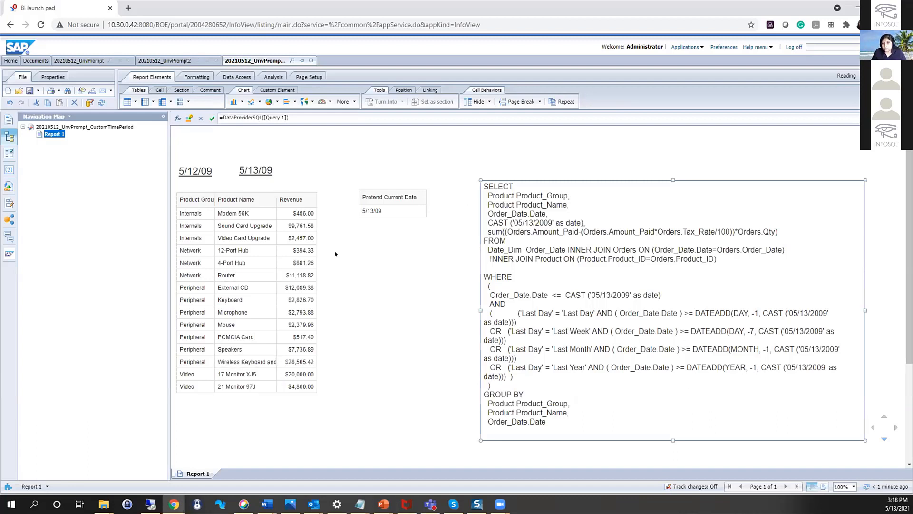
# Step: Refresh the report again with the time period prompt set to Last Month
pyautogui.click(96, 103)
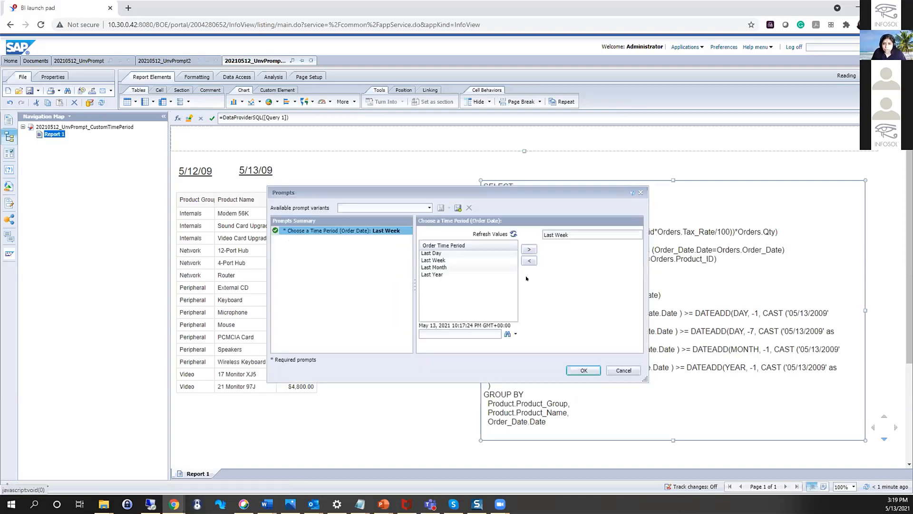
pyautogui.click(434, 268)
pyautogui.click(586, 372)
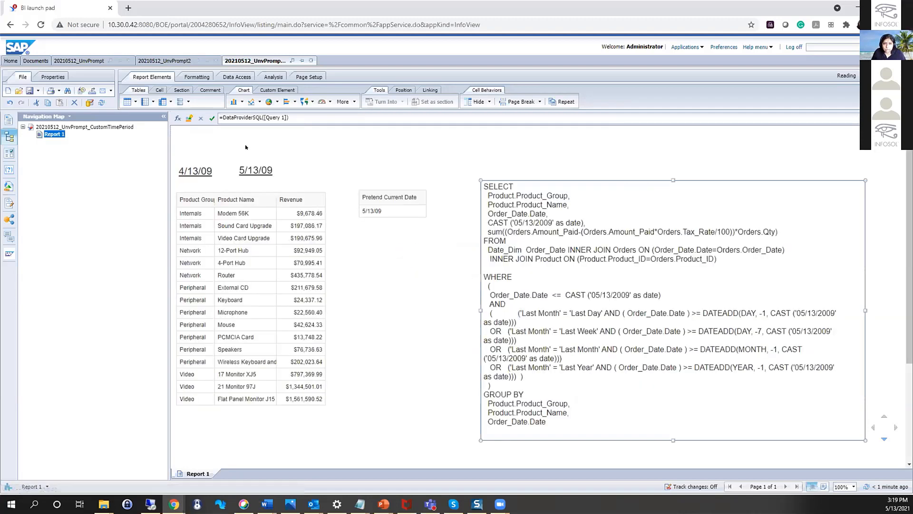
# Step: Compare the start and end order dates above the refreshed product table
pyautogui.click(200, 171)
pyautogui.click(267, 177)
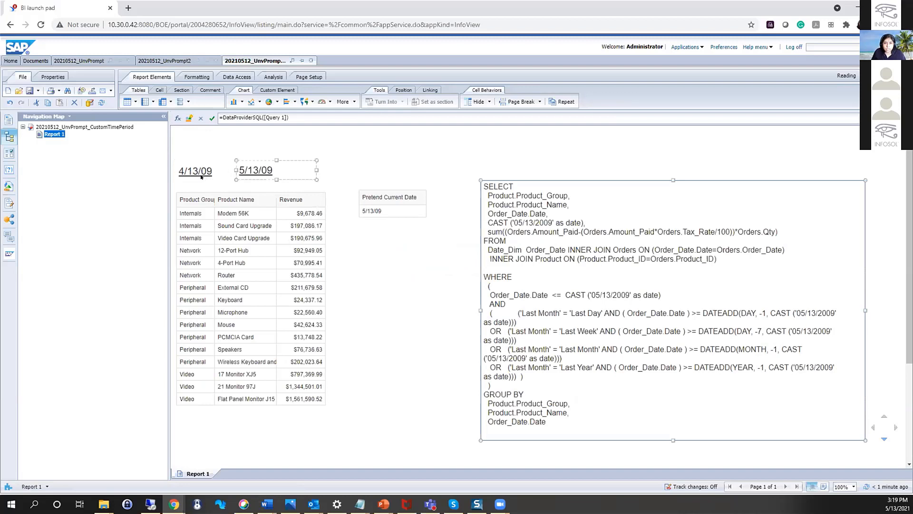
pyautogui.click(245, 169)
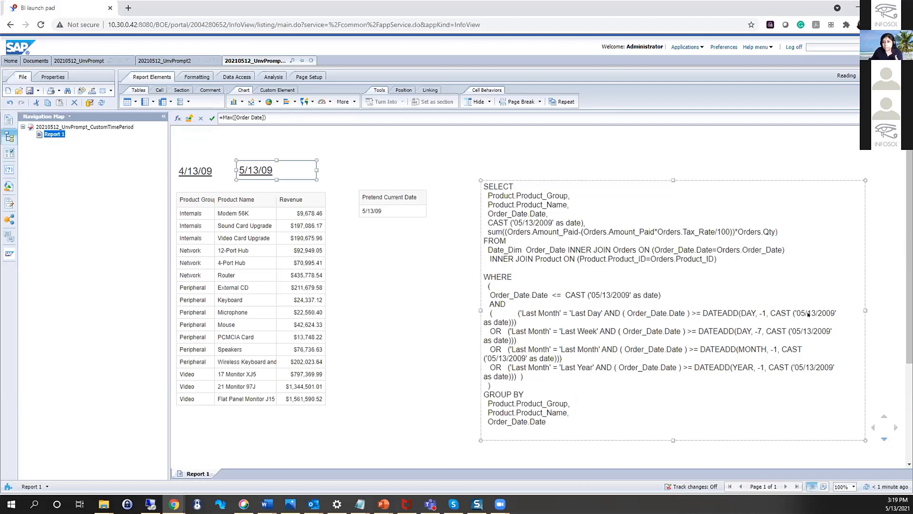
# Step: Review the Pretend Current Date value and the query's Order Date and Adjusted Custom Time Period filters
pyautogui.click(376, 211)
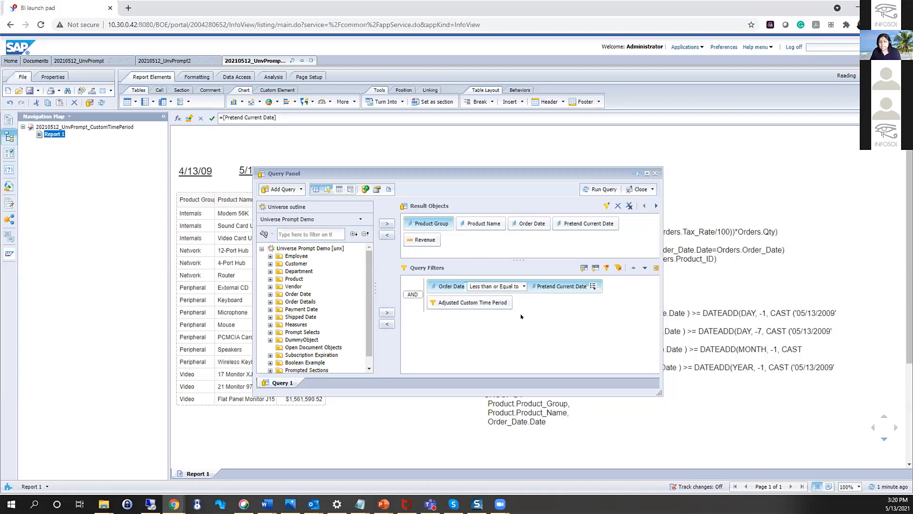
pyautogui.click(475, 305)
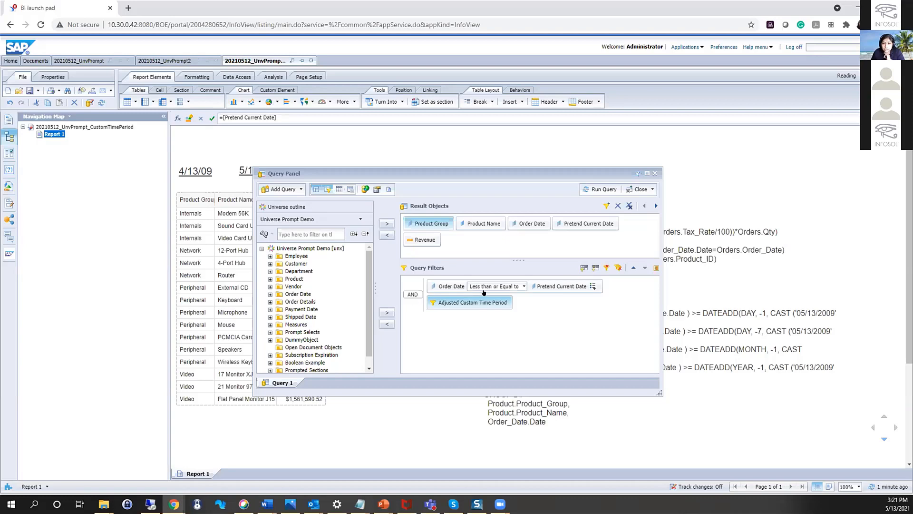
pyautogui.click(445, 287)
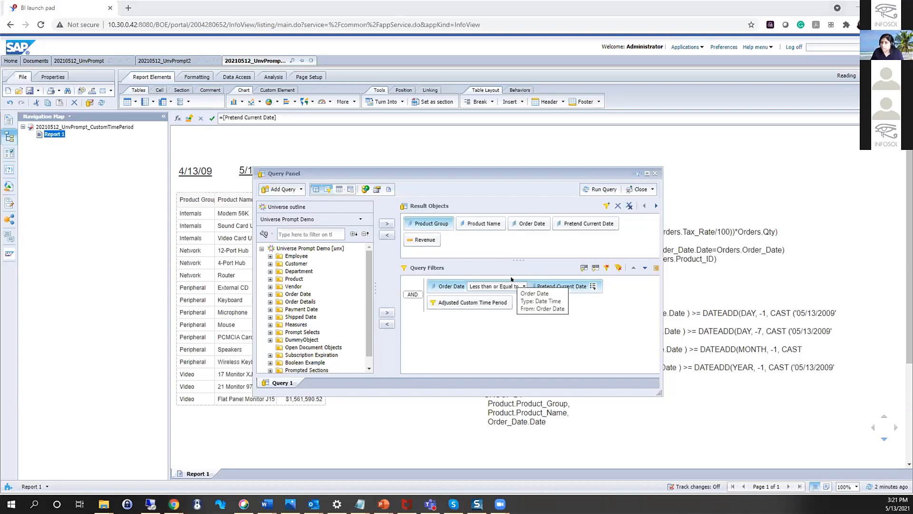
# Step: Switch to Information Design Tool and review the Adjusted Custom Time Period filter and the Custom Time Period parameter's prompt text
pyautogui.hotkey('alt', 'Tab')
pyautogui.click(195, 308)
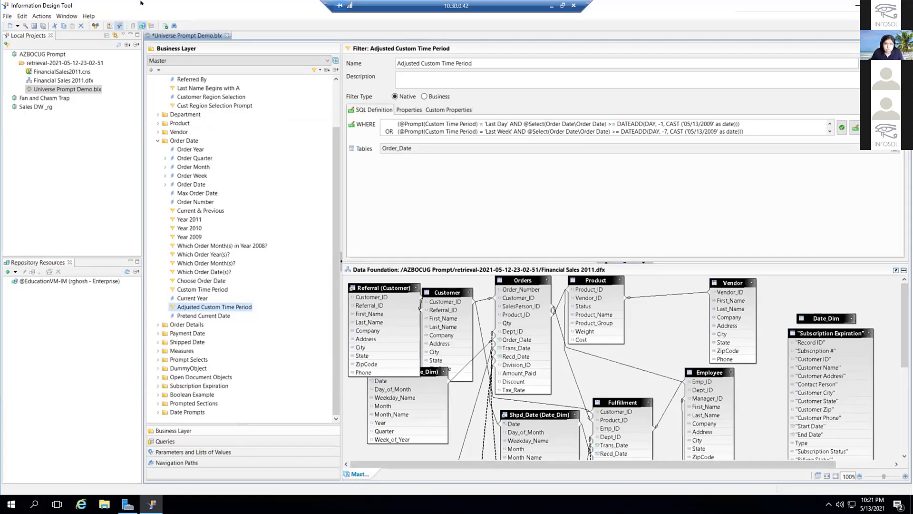
pyautogui.click(172, 452)
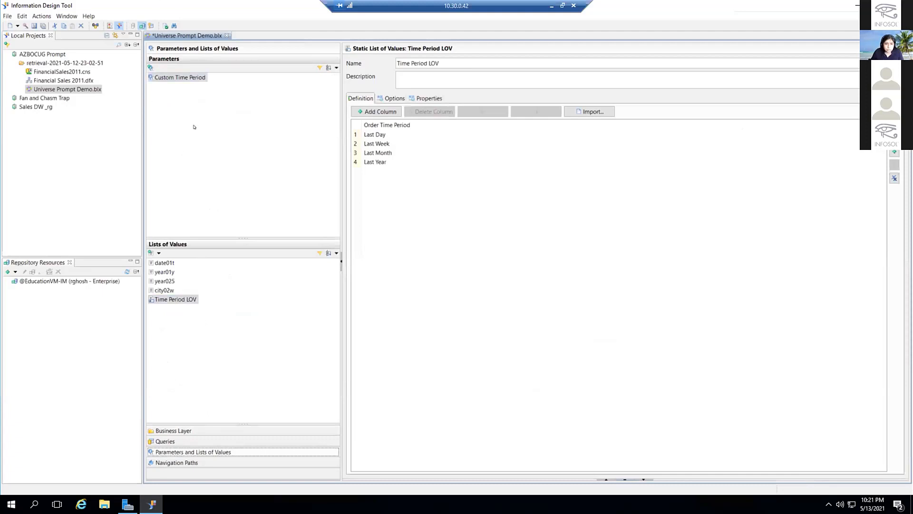
pyautogui.click(193, 80)
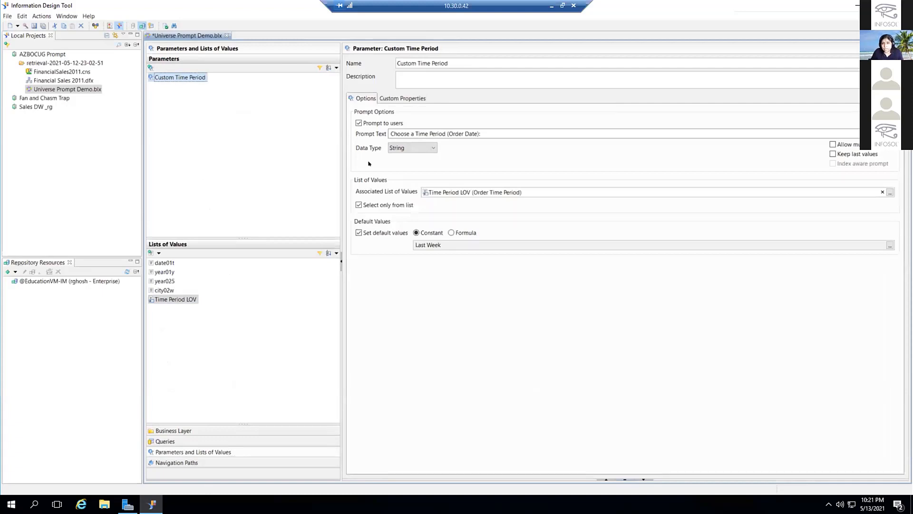
pyautogui.moveTo(390, 133); pyautogui.dragTo(544, 132)
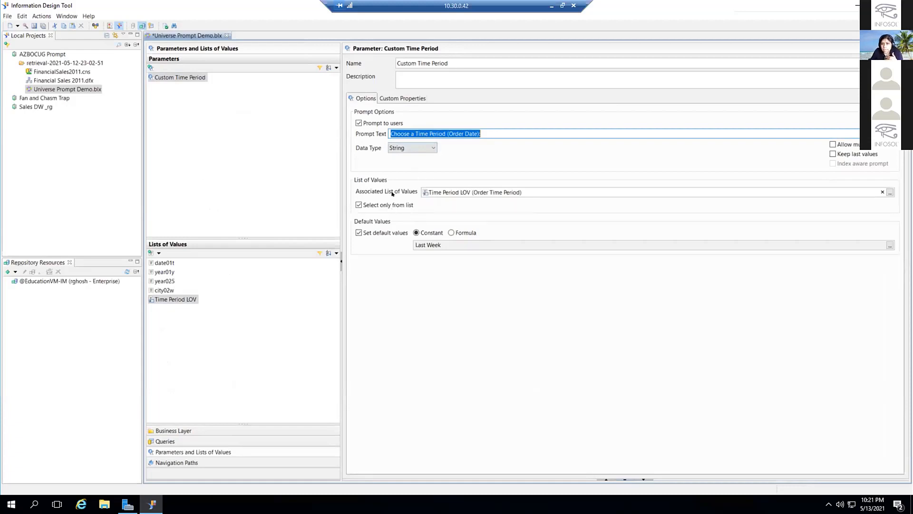
# Step: Inspect the list of values selection for the Custom Time Period parameter and close it without changes
pyautogui.click(890, 192)
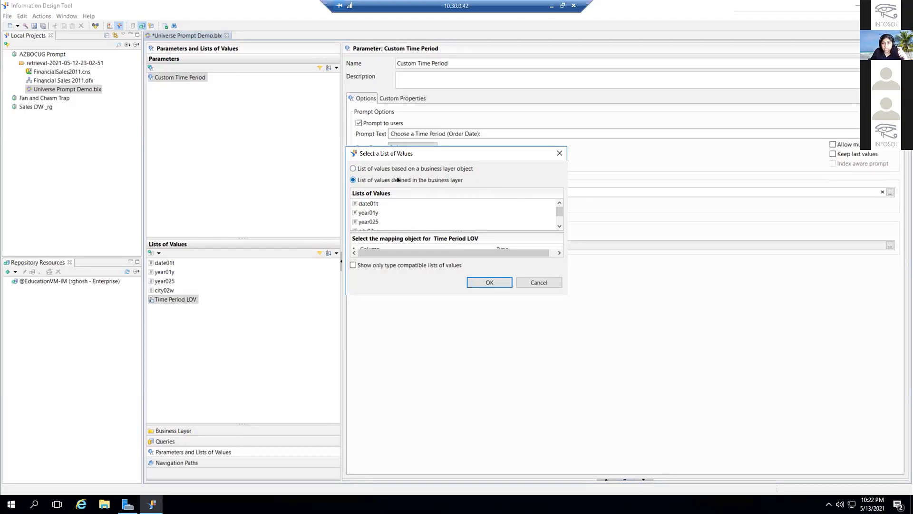
pyautogui.scroll(-2, 529, 224)
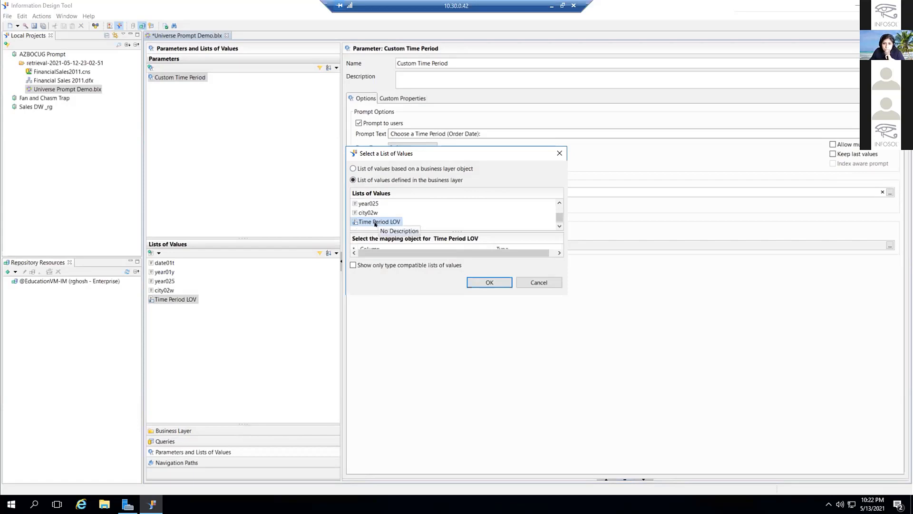
pyautogui.click(528, 281)
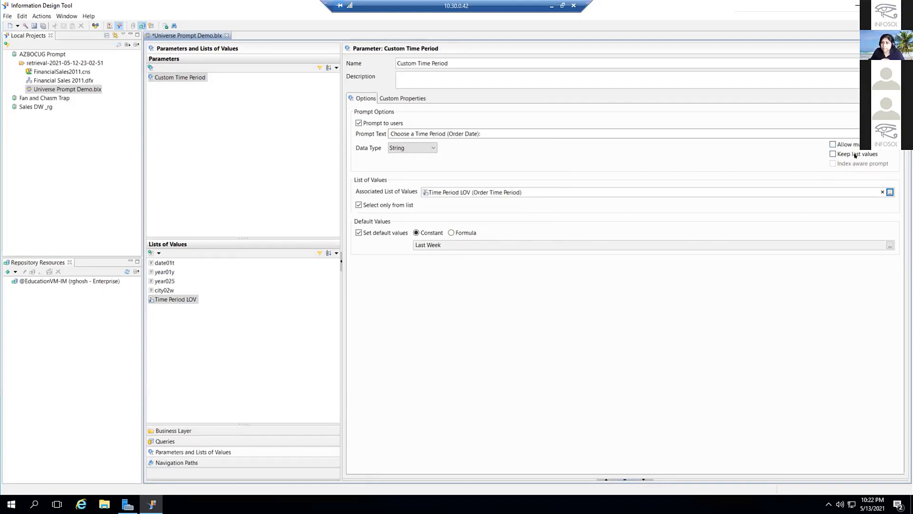
# Step: Add a fifth entry named YTD to the Time Period LOV static list
pyautogui.click(180, 299)
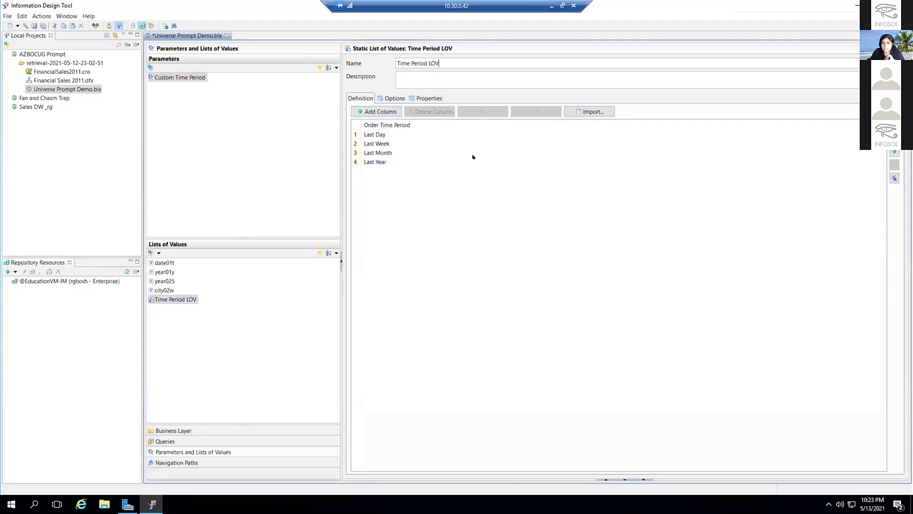
pyautogui.click(894, 152)
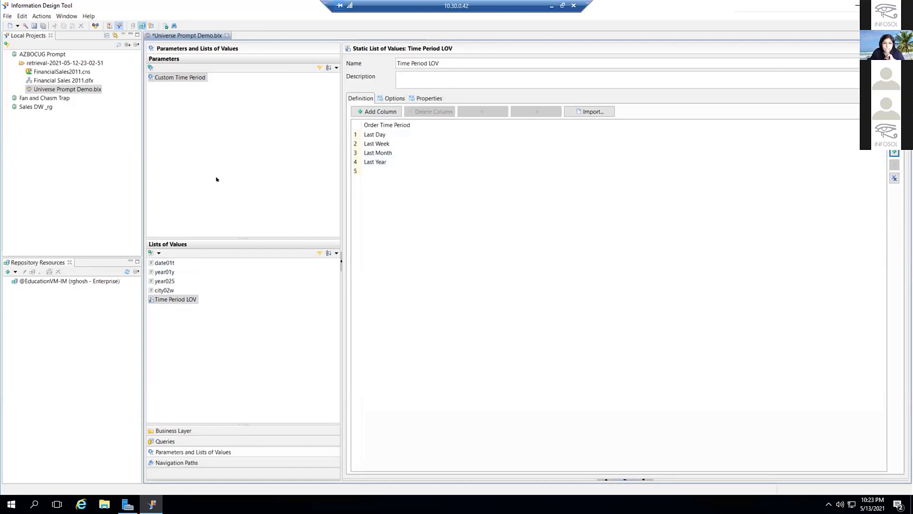
pyautogui.click(370, 170)
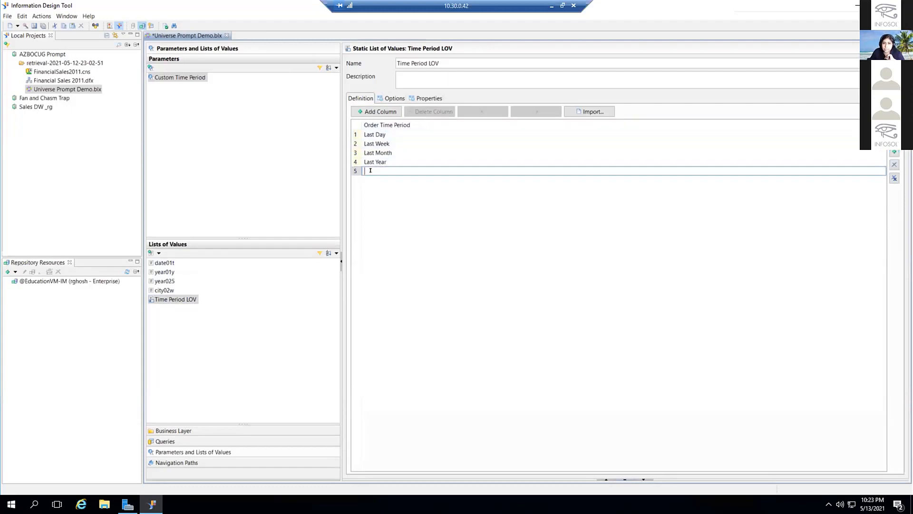
pyautogui.write('Las')
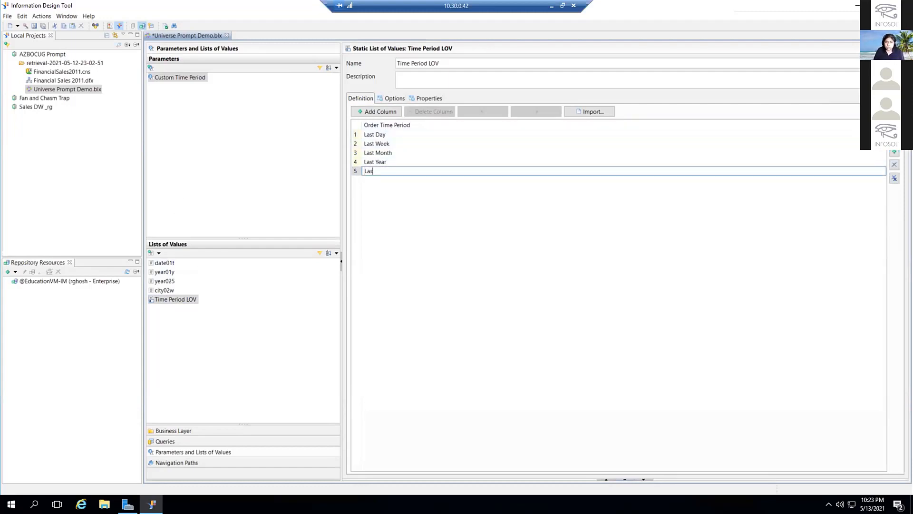
pyautogui.press('BackSpace')
pyautogui.press('BackSpace')
pyautogui.press('BackSpace')
pyautogui.write('YTD')
pyautogui.press('Return')
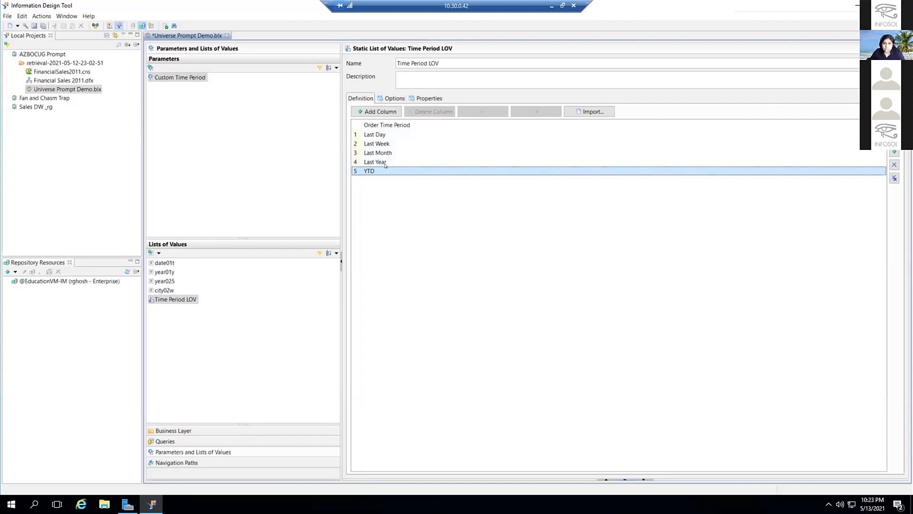
# Step: Check the Custom Time Period parameter and return to the Adjusted Custom Time Period filter in the business layer
pyautogui.click(181, 77)
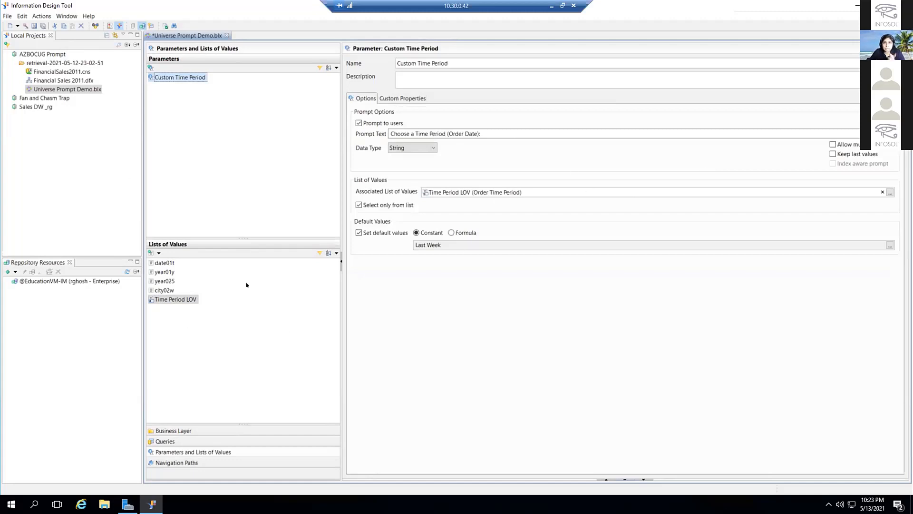
pyautogui.click(173, 430)
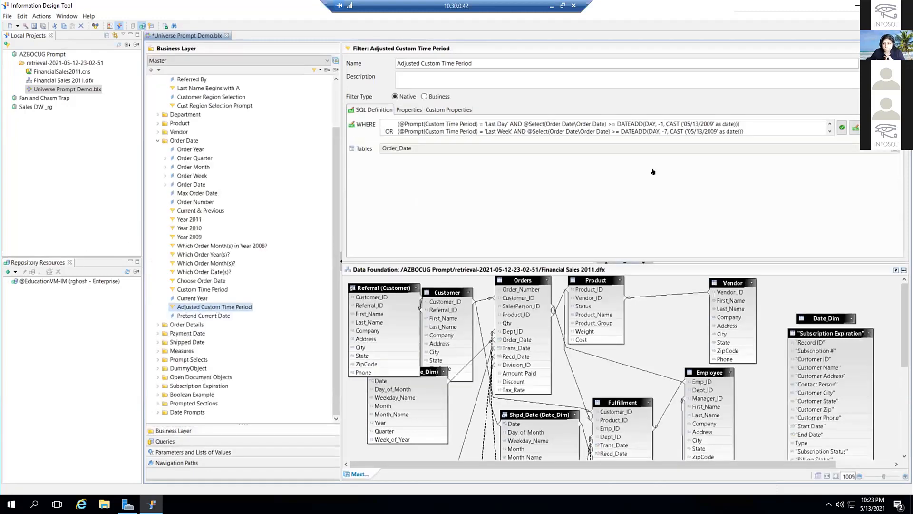
# Step: Examine the Adjusted Custom Time Period filter's SQL expression, including its prompt references, Order Date selection and cast date, and close the editor
pyautogui.click(855, 128)
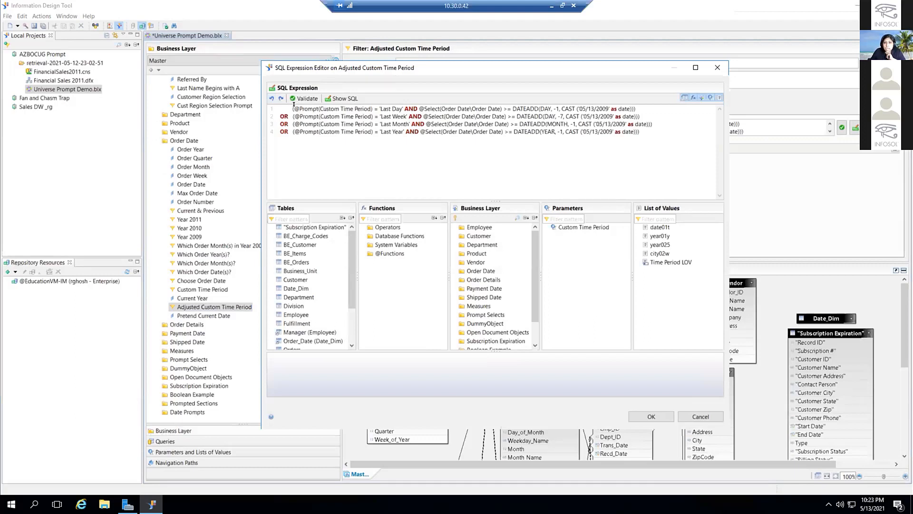
pyautogui.moveTo(324, 109); pyautogui.dragTo(370, 103)
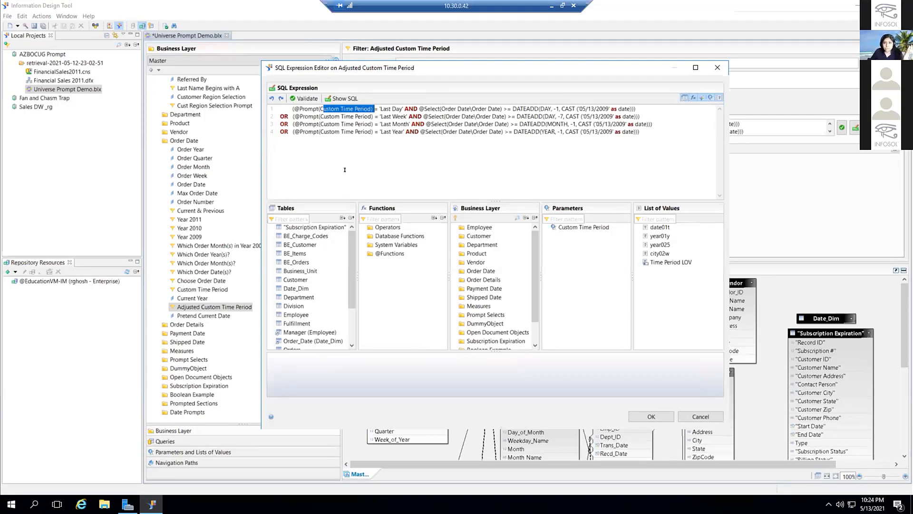
pyautogui.click(425, 132)
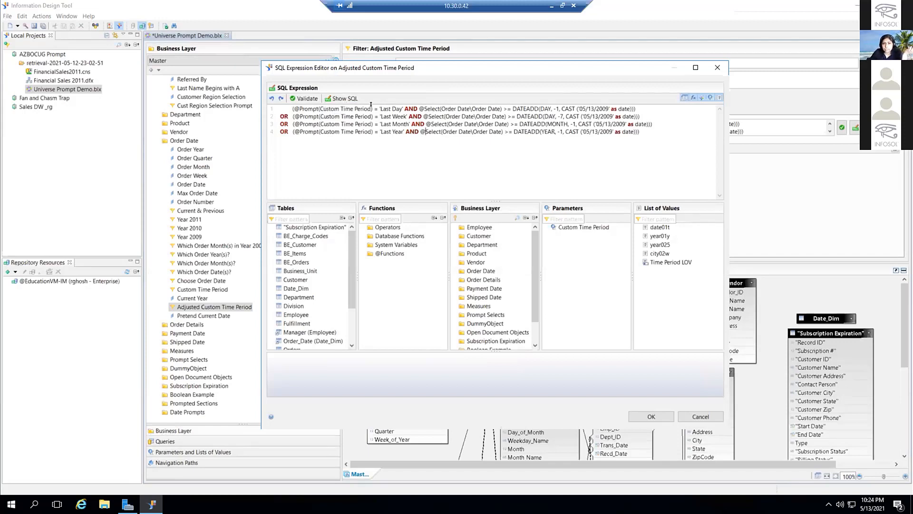
pyautogui.moveTo(292, 105); pyautogui.dragTo(369, 103)
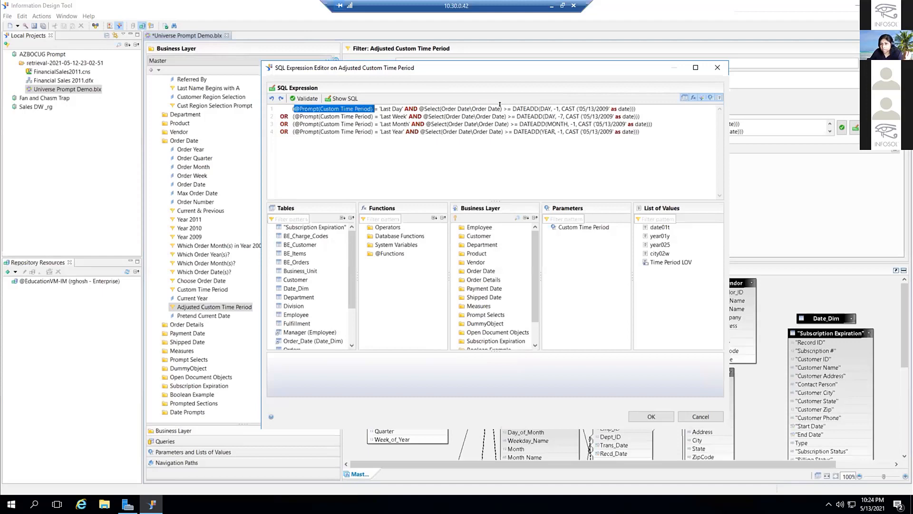
pyautogui.moveTo(418, 104); pyautogui.dragTo(499, 104)
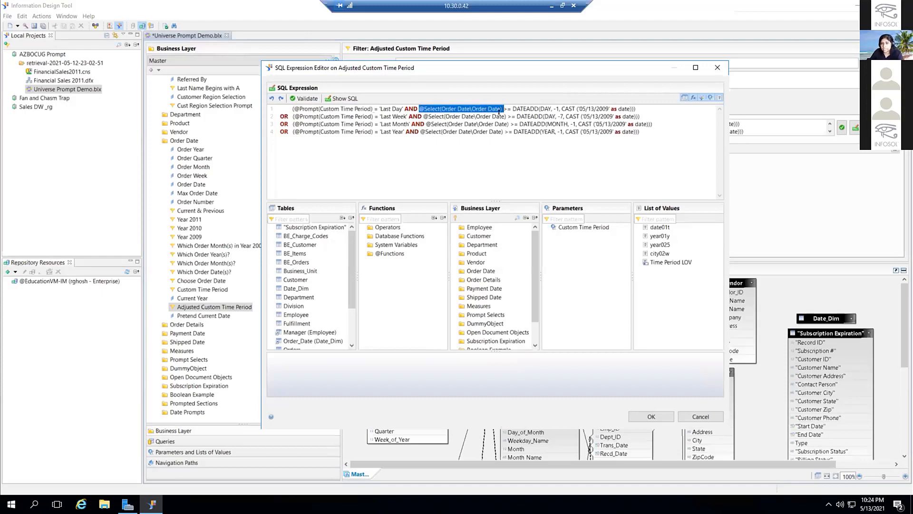
pyautogui.click(508, 109)
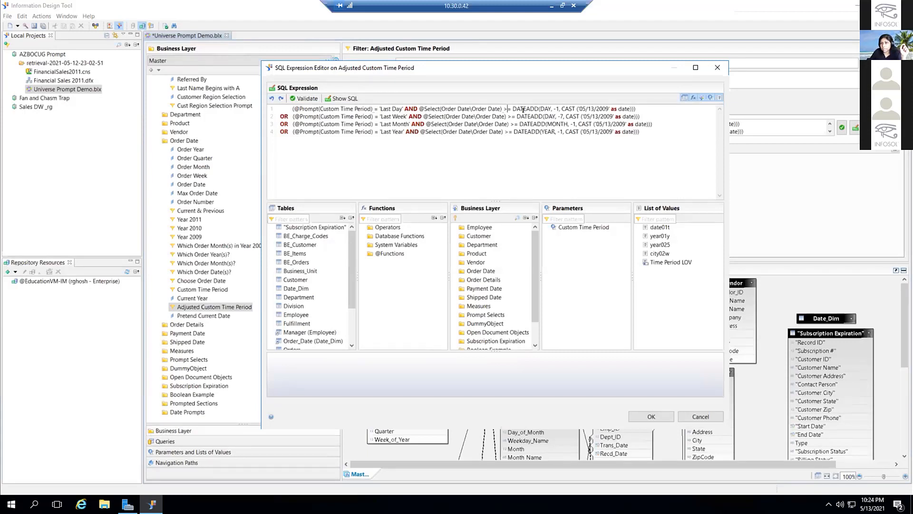
pyautogui.moveTo(610, 109); pyautogui.dragTo(575, 109)
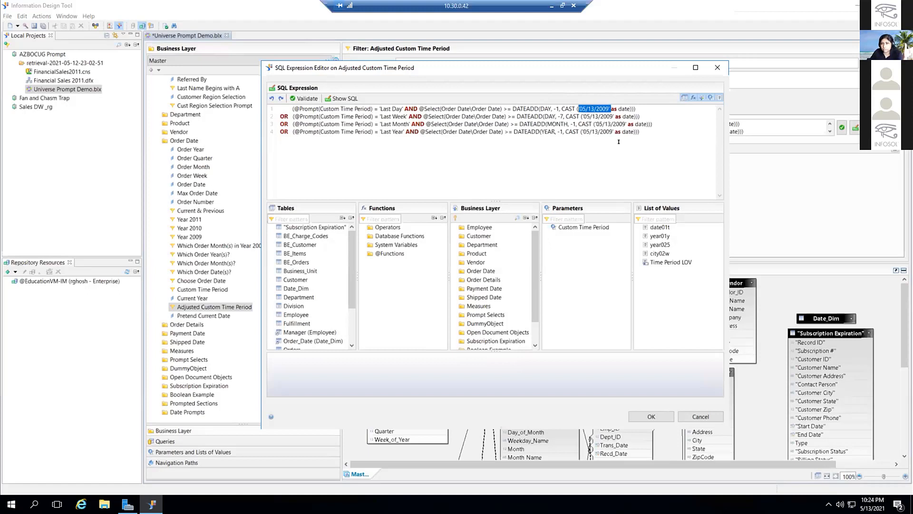
pyautogui.click(587, 108)
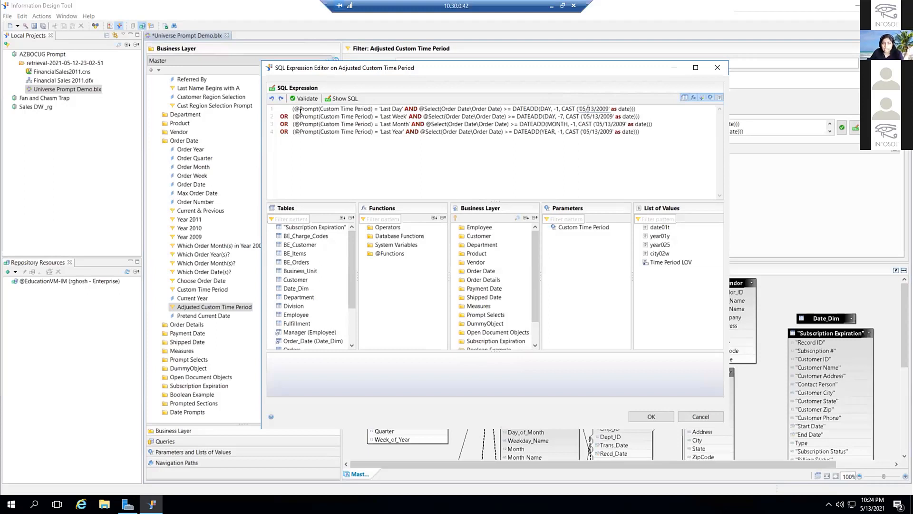
pyautogui.moveTo(284, 104); pyautogui.dragTo(688, 140)
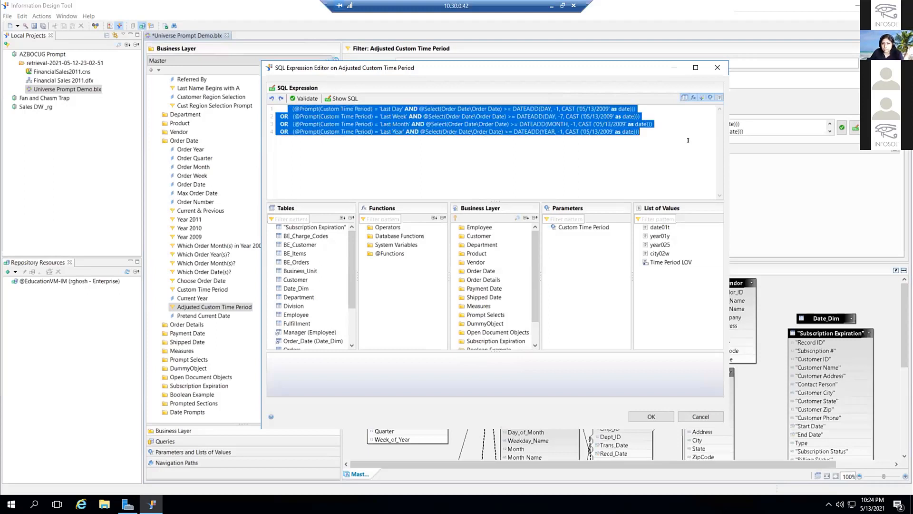
pyautogui.click(637, 170)
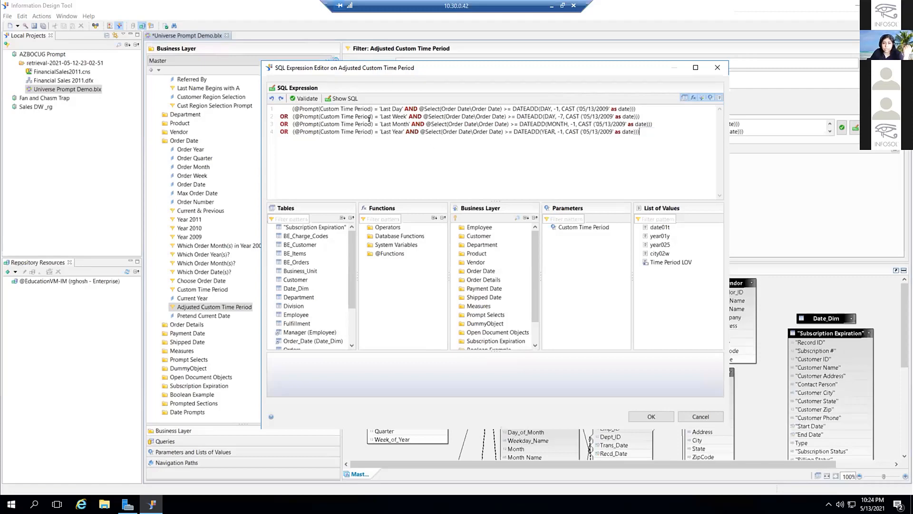
pyautogui.click(671, 420)
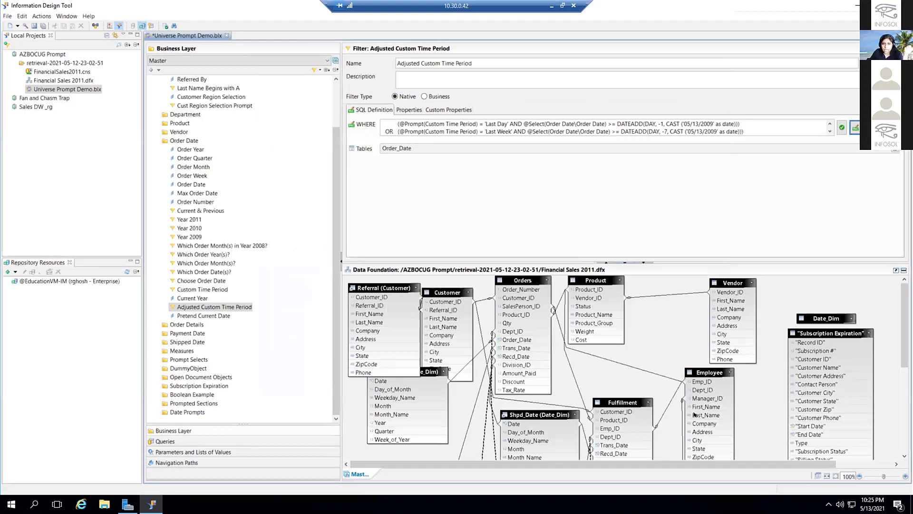
# Step: Review the SQL expression of the original Custom Time Period filter and close the editor
pyautogui.click(203, 289)
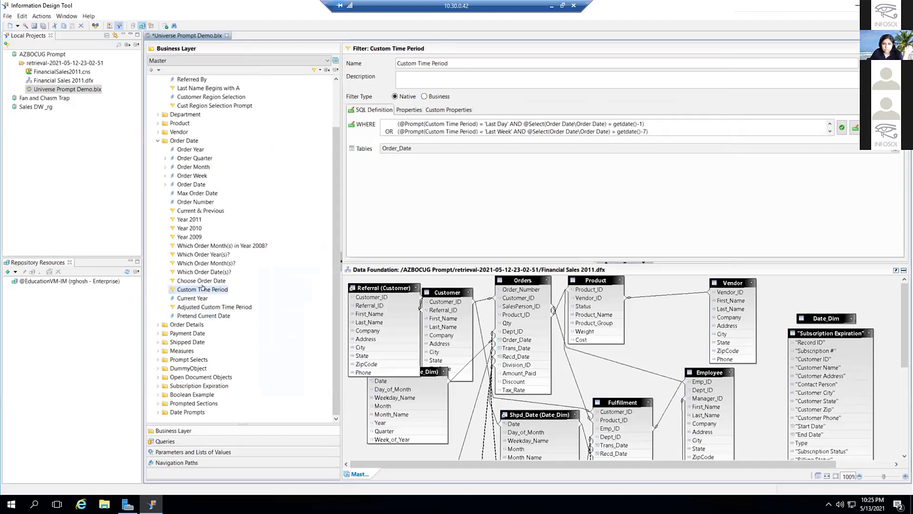
pyautogui.click(855, 130)
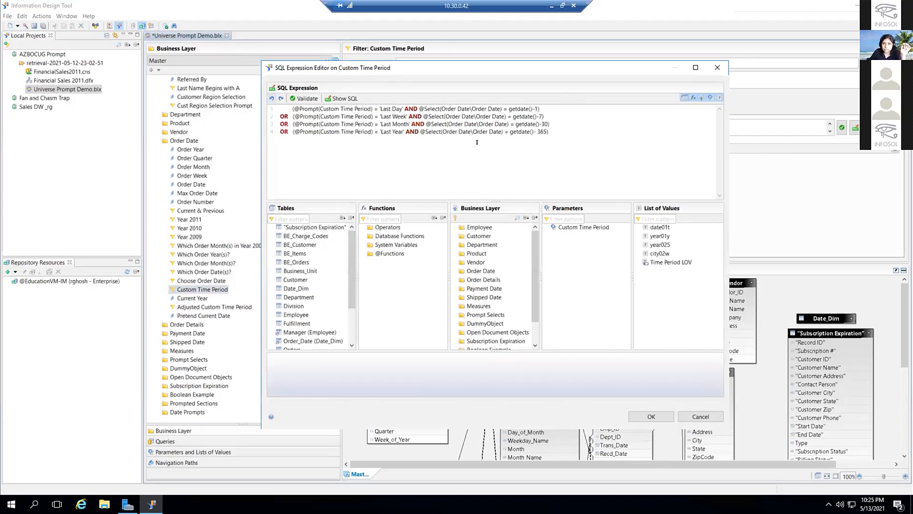
pyautogui.click(651, 416)
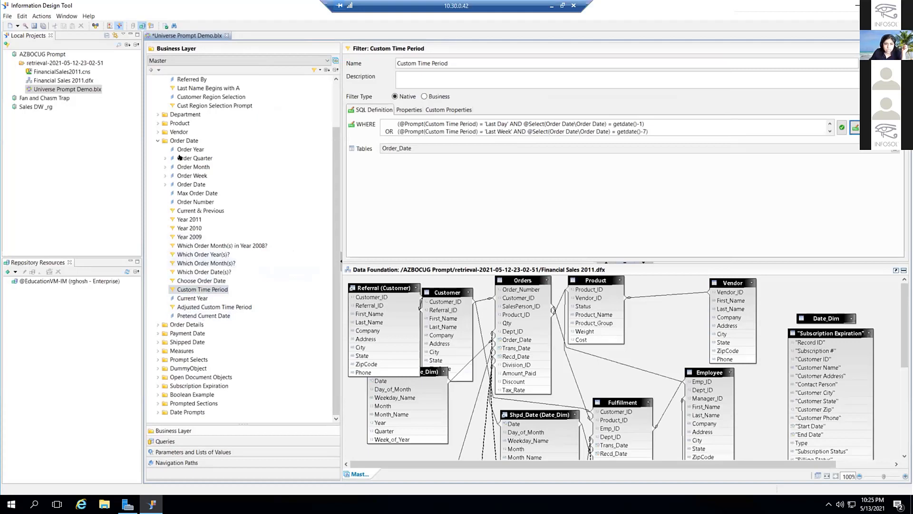
# Step: Display the definition of the Cust Region Selection Prompt filter in the Customer folder
pyautogui.scroll(2, 187, 140)
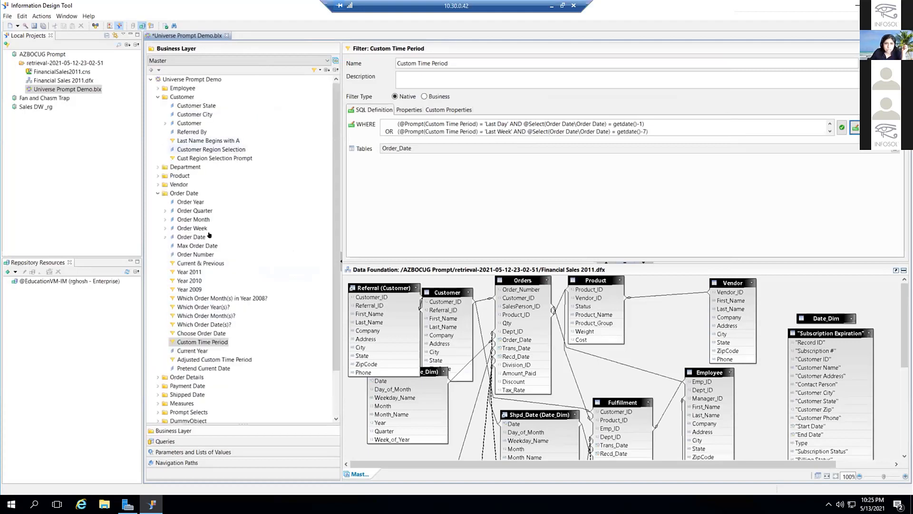
pyautogui.click(212, 157)
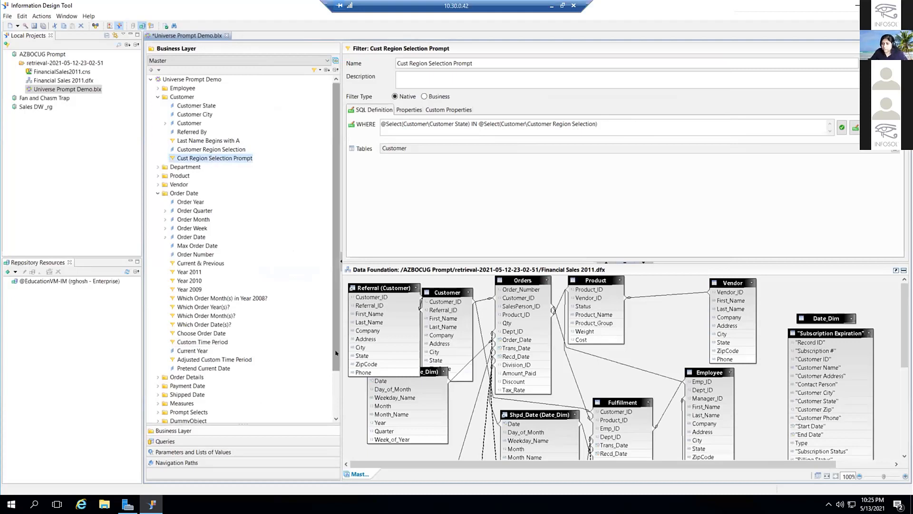
pyautogui.hotkey('alt', 'Tab')
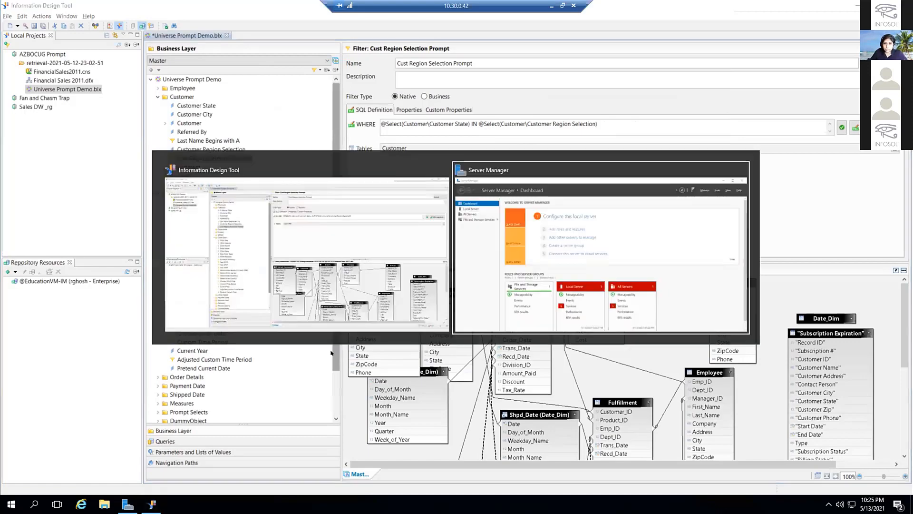
pyautogui.hotkey('alt', 'Tab')
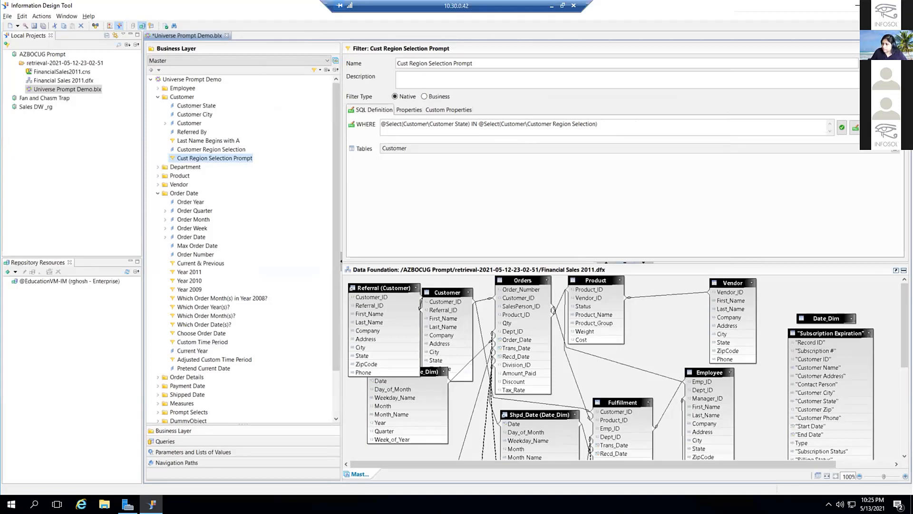
# Step: Switch to the custom time period report in Web Intelligence and close its Query Panel
pyautogui.click(552, 6)
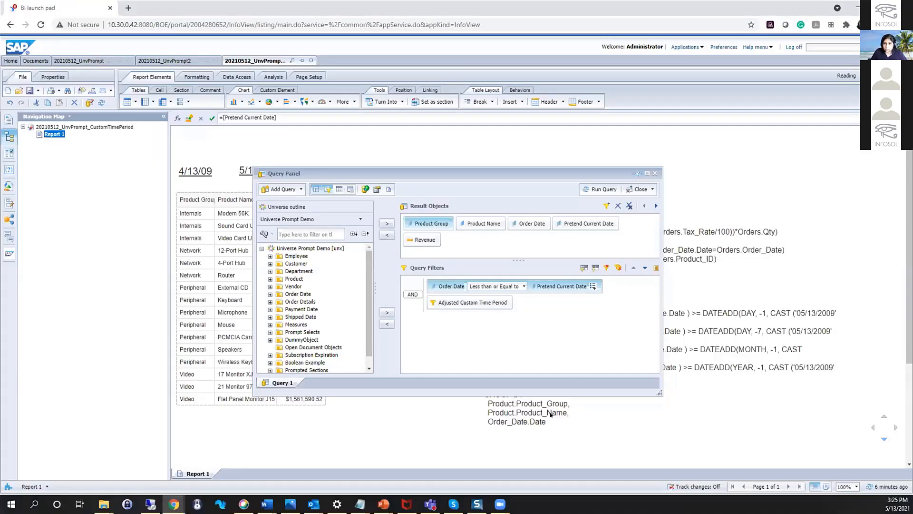
pyautogui.click(655, 174)
pyautogui.click(617, 378)
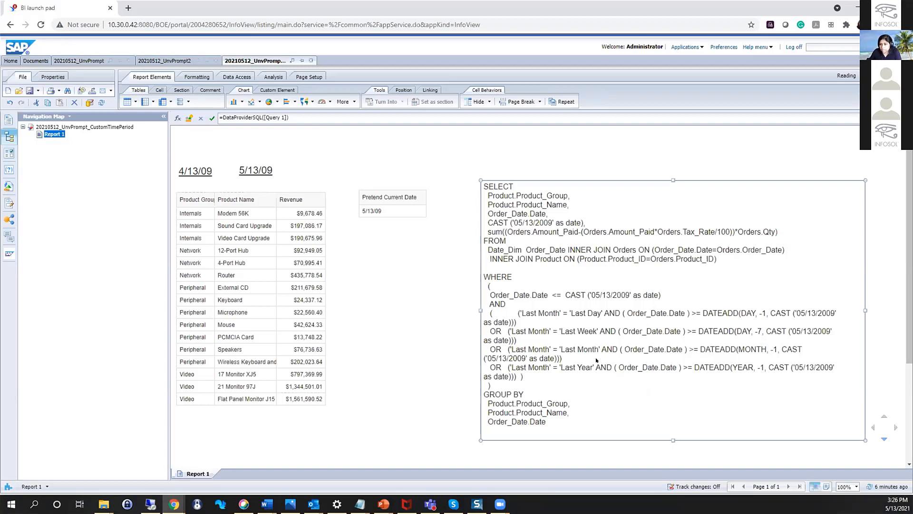
# Step: Open the 20210512_UnvPrompt_CustomListRegionPrompt document from the AZBOCUG folder
pyautogui.click(35, 61)
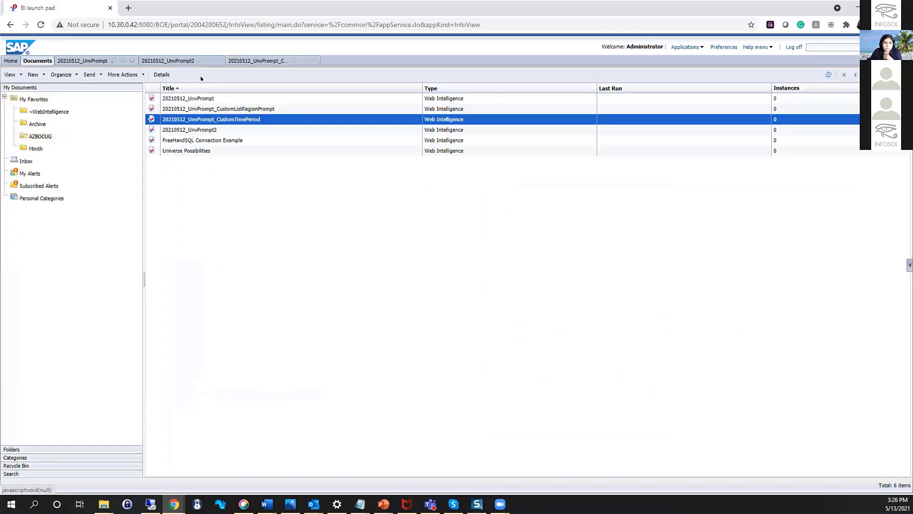
pyautogui.rightClick(214, 109)
pyautogui.click(233, 161)
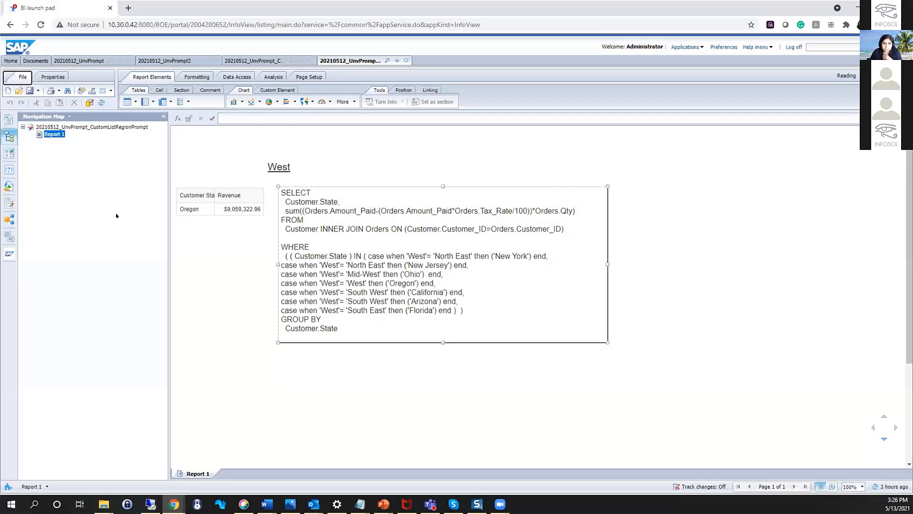
# Step: Refresh the region prompt report with North East as the Choose Region value
pyautogui.click(102, 103)
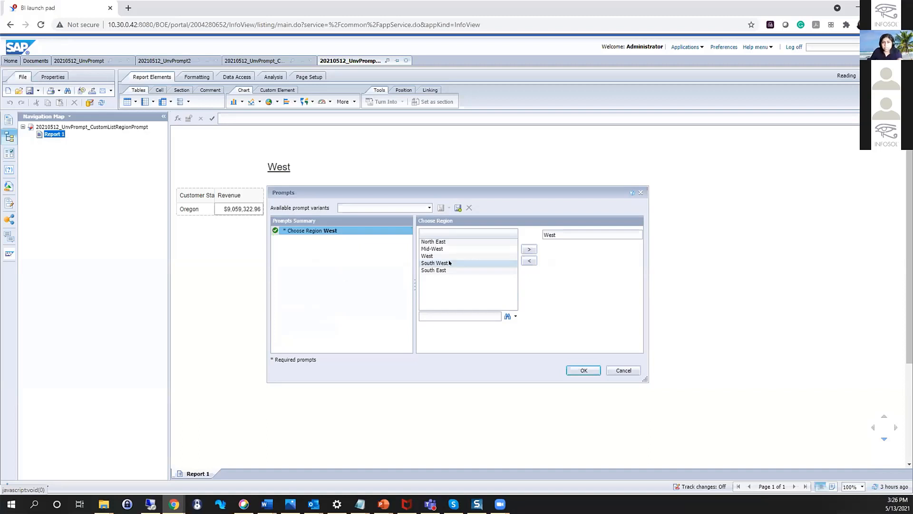
pyautogui.click(444, 241)
pyautogui.click(583, 370)
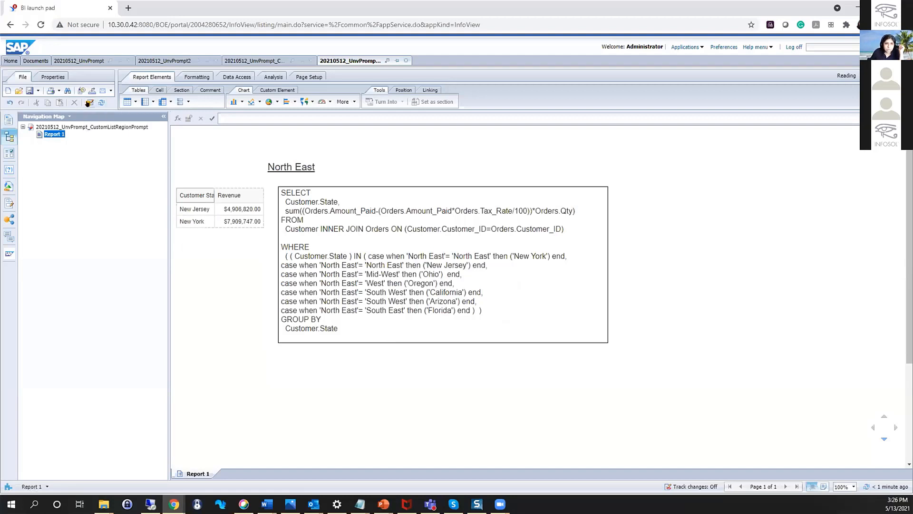
# Step: Refresh the region prompt report again with South West as the Choose Region value
pyautogui.click(97, 103)
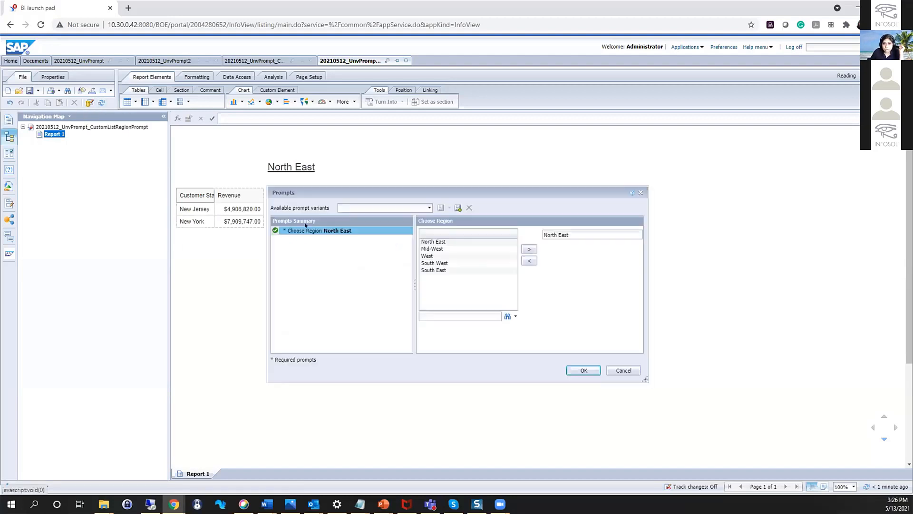
pyautogui.click(442, 249)
pyautogui.click(437, 263)
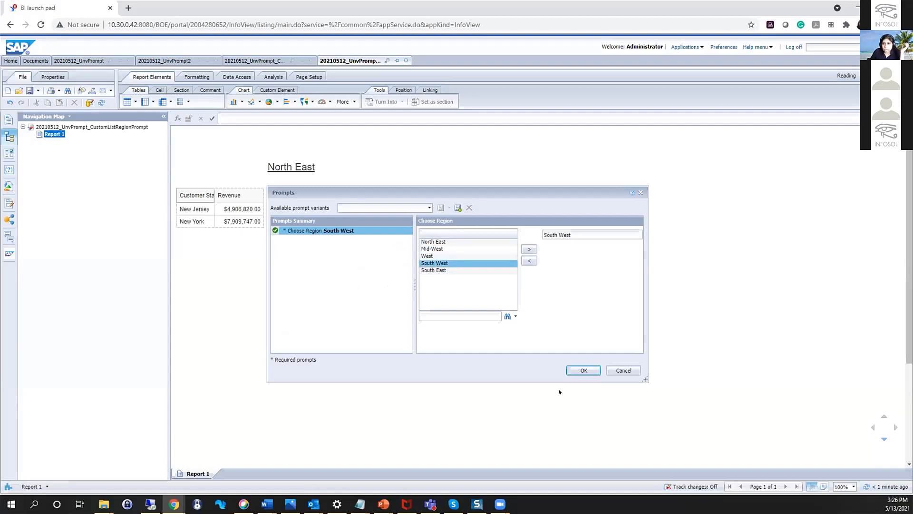
pyautogui.click(583, 370)
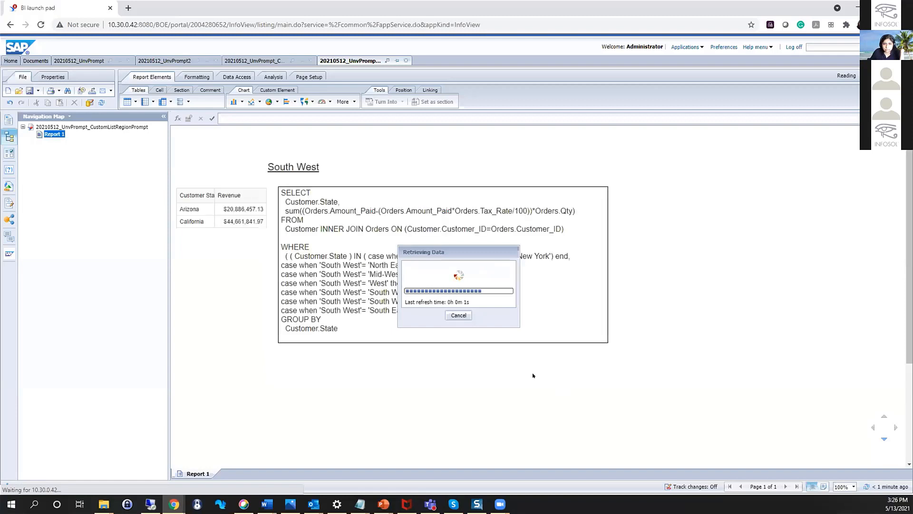
# Step: Examine the query SQL shown in the region prompt report, focusing on the case statements in the WHERE clause
pyautogui.click(283, 240)
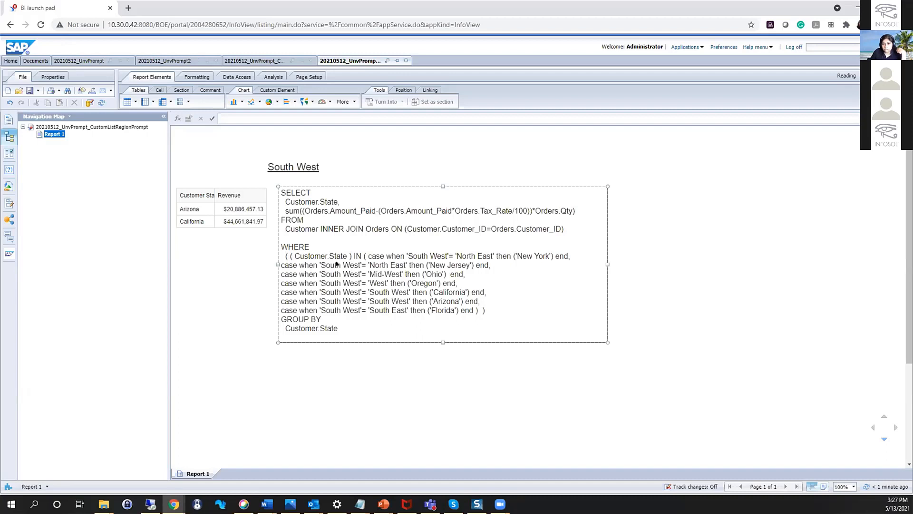
pyautogui.click(192, 163)
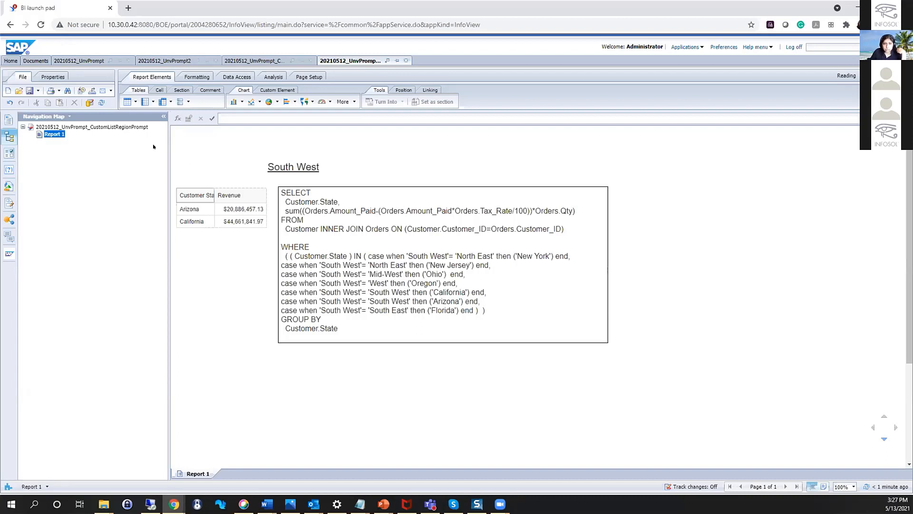
pyautogui.click(376, 301)
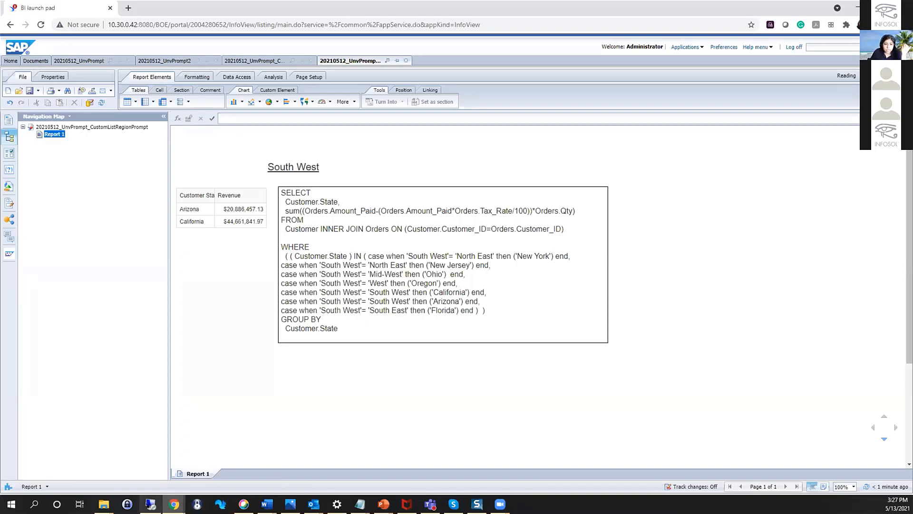
pyautogui.moveTo(150, 503)
pyautogui.click(159, 451)
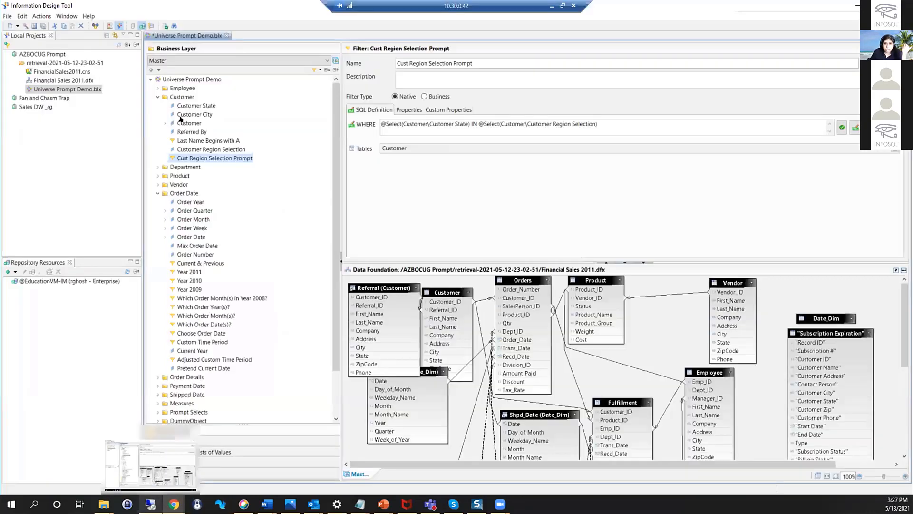
pyautogui.click(217, 150)
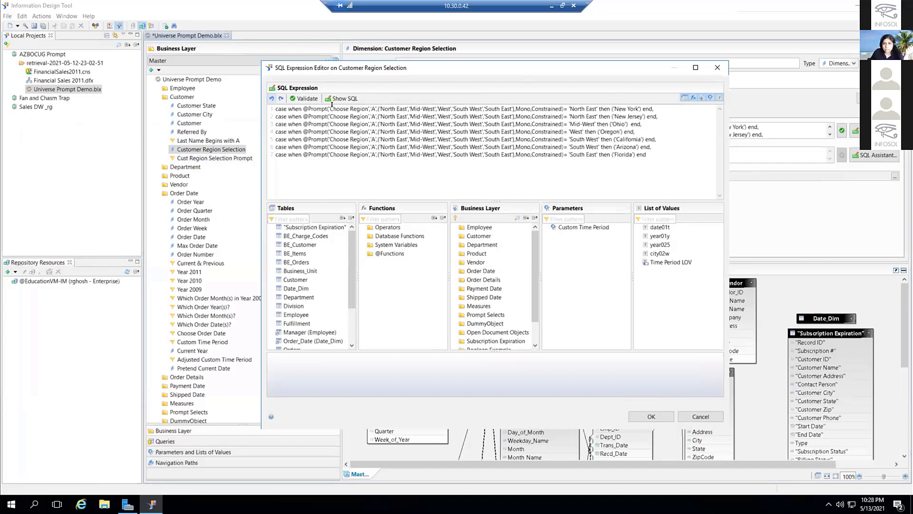
pyautogui.moveTo(340, 109); pyautogui.dragTo(368, 105)
pyautogui.click(375, 109)
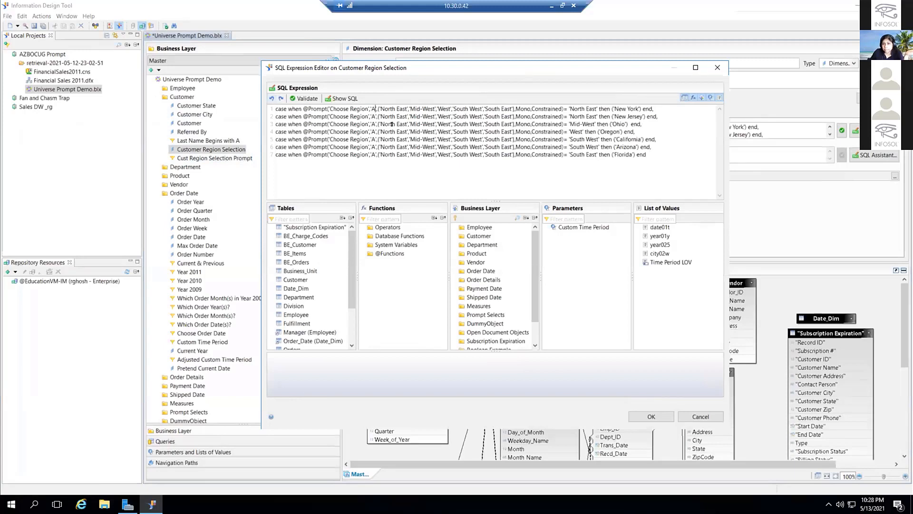
pyautogui.moveTo(376, 104); pyautogui.dragTo(508, 105)
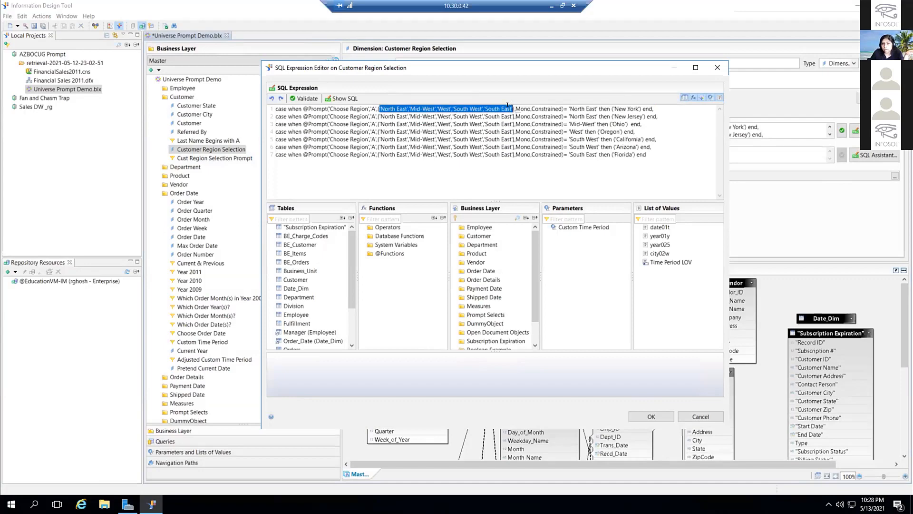
pyautogui.click(514, 109)
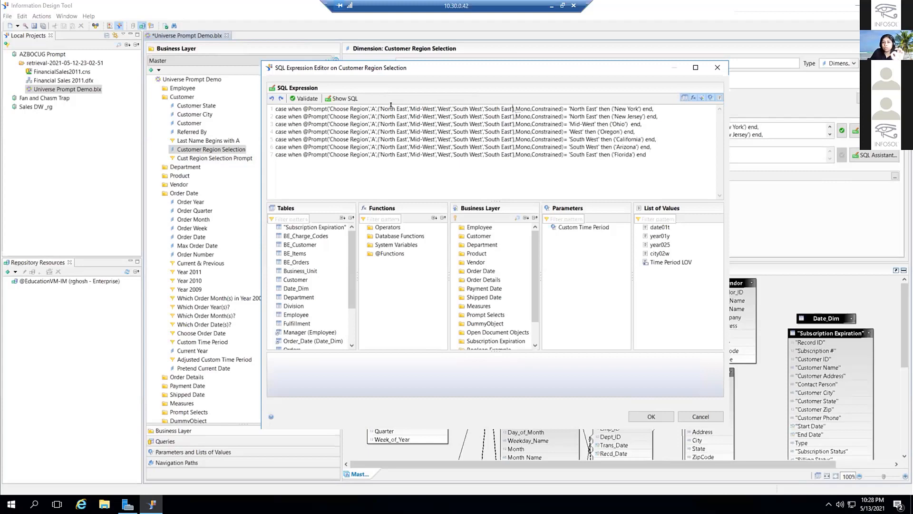
pyautogui.doubleClick(523, 108)
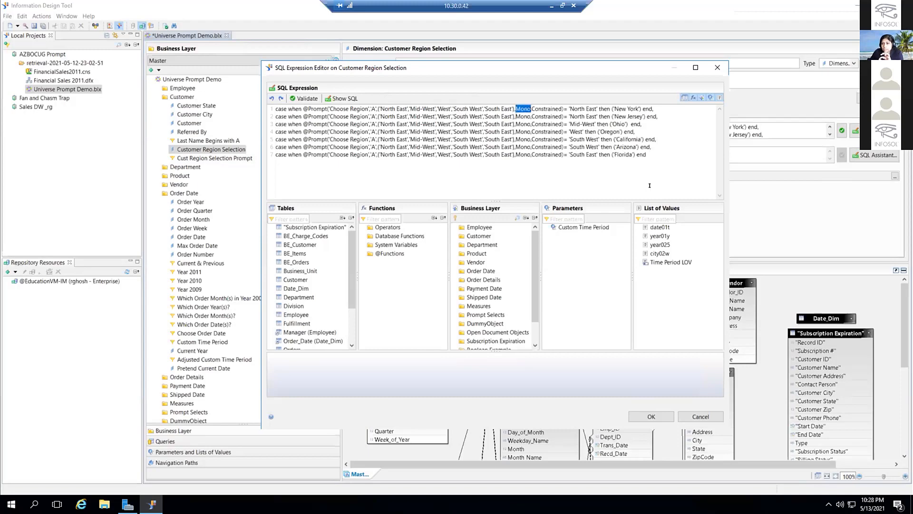
pyautogui.doubleClick(549, 109)
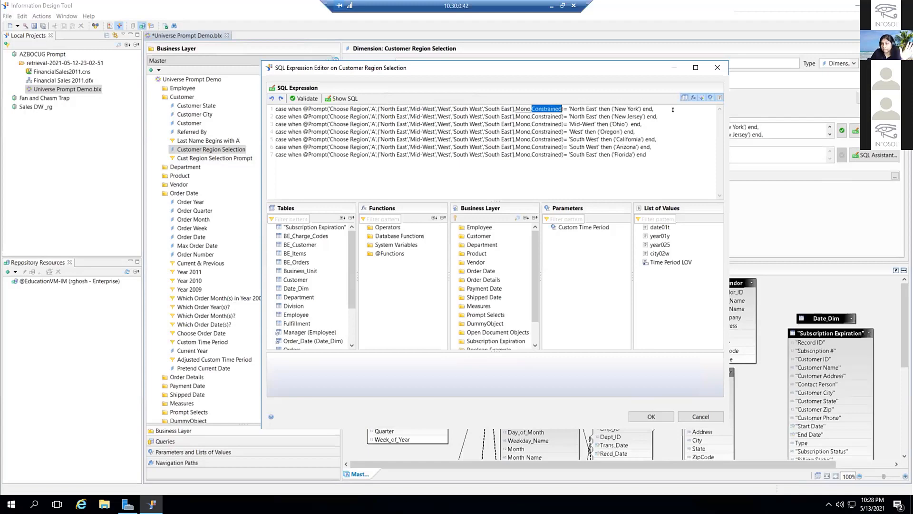
# Step: Examine how the Customer Region Selection case statements map regions to states, and close the SQL expression editor without saving
pyautogui.moveTo(276, 116); pyautogui.dragTo(658, 116)
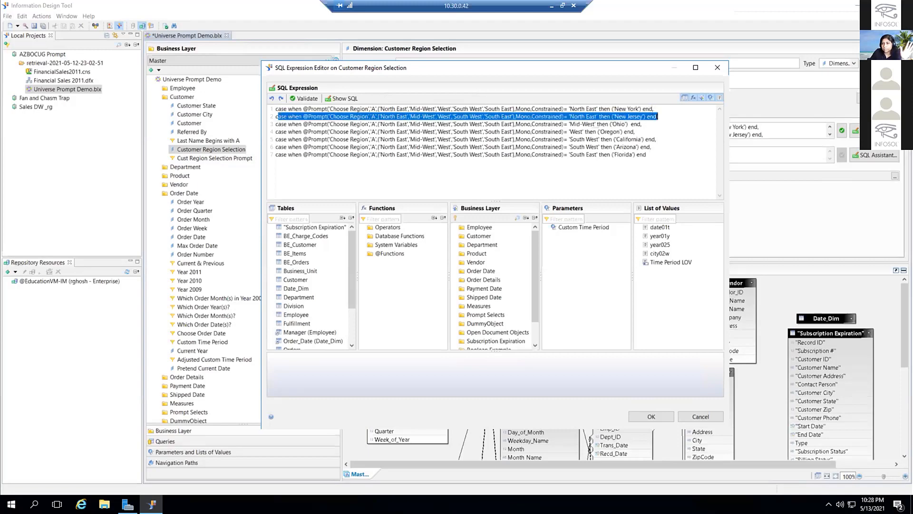
pyautogui.click(665, 117)
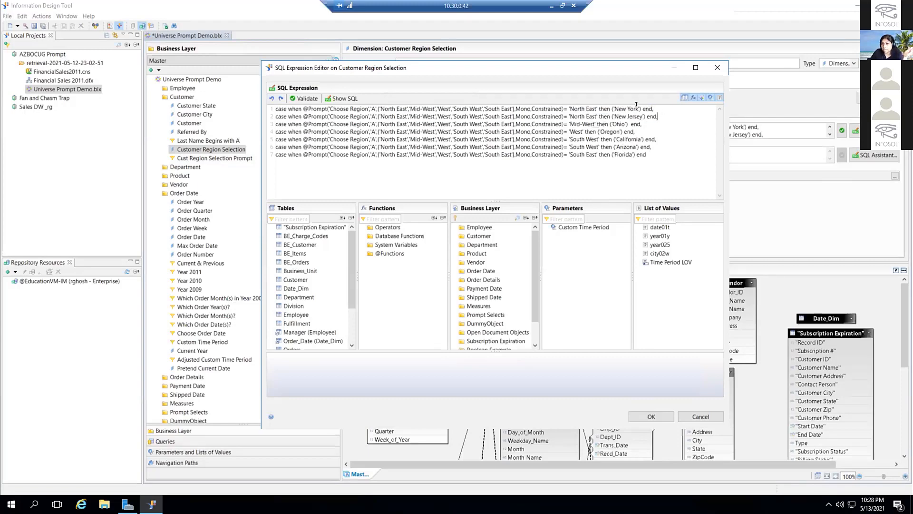
pyautogui.moveTo(643, 108); pyautogui.dragTo(612, 109)
pyautogui.click(632, 116)
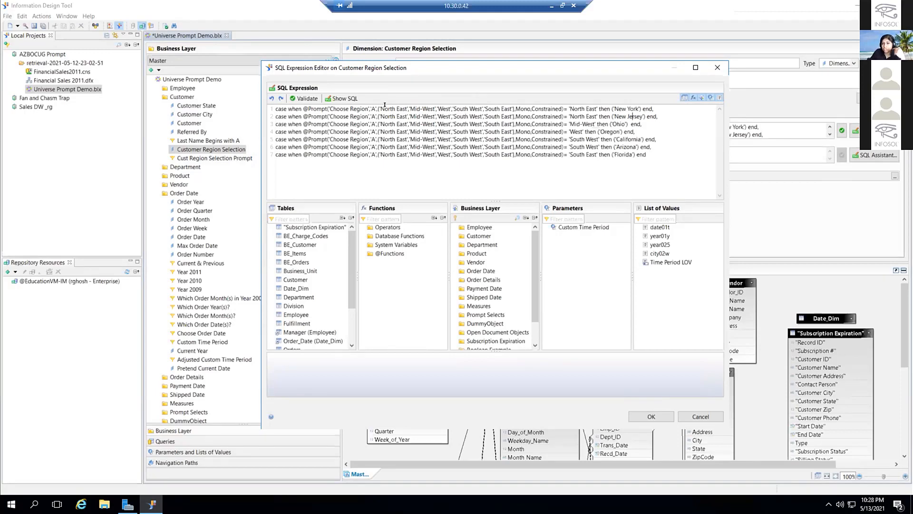
pyautogui.moveTo(658, 116); pyautogui.dragTo(236, 110)
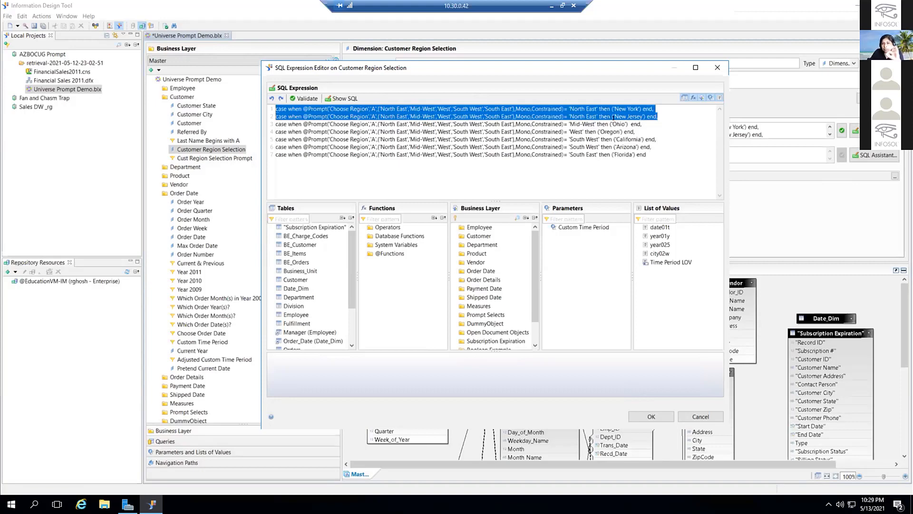
pyautogui.click(668, 116)
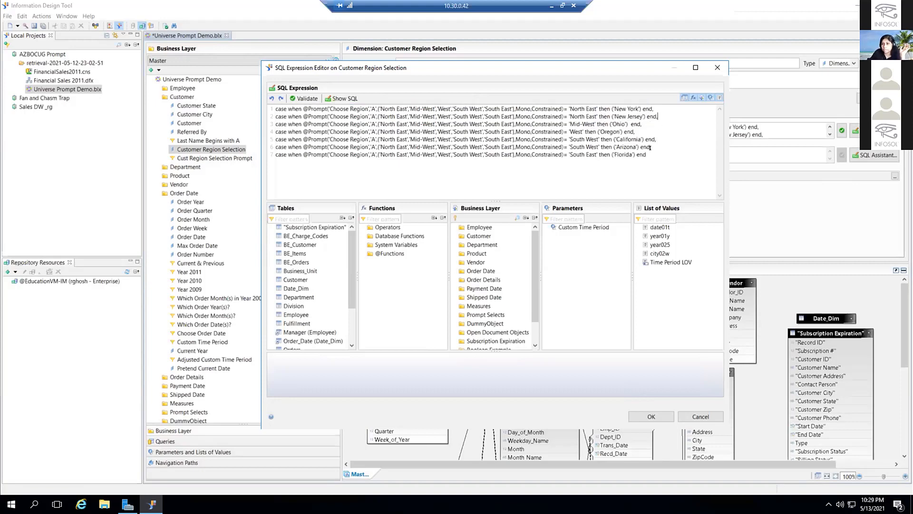
pyautogui.hotkey('ctrl', 'a')
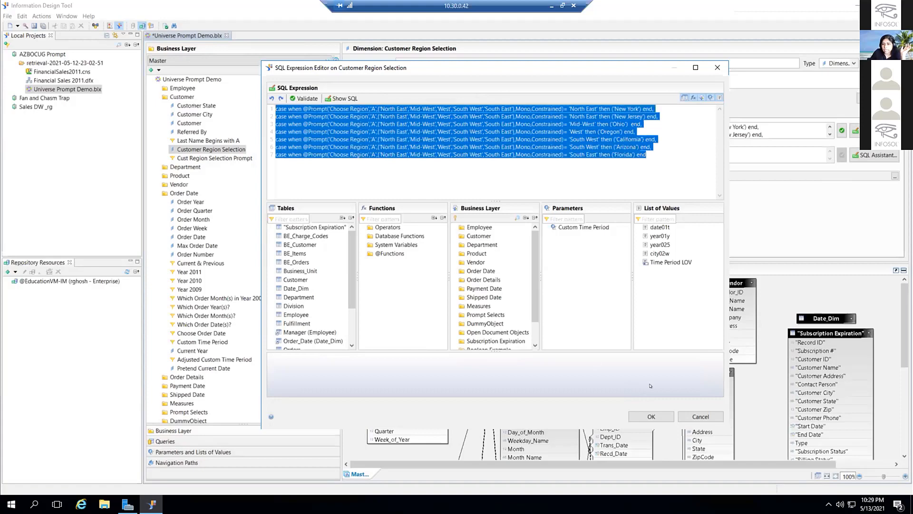
pyautogui.click(700, 416)
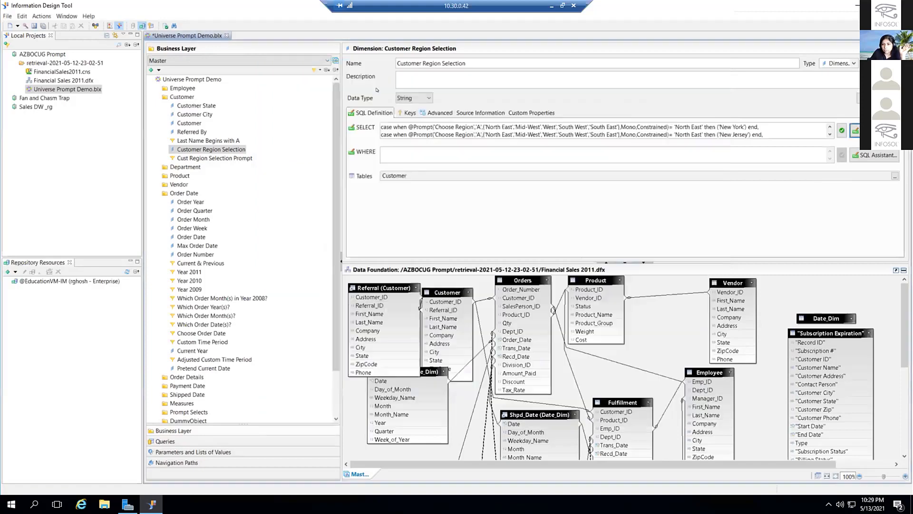
# Step: Examine the WHERE expression of the Cust Region Selection Prompt filter, focusing on its Customer State and Customer Region Selection references
pyautogui.click(194, 157)
pyautogui.click(854, 127)
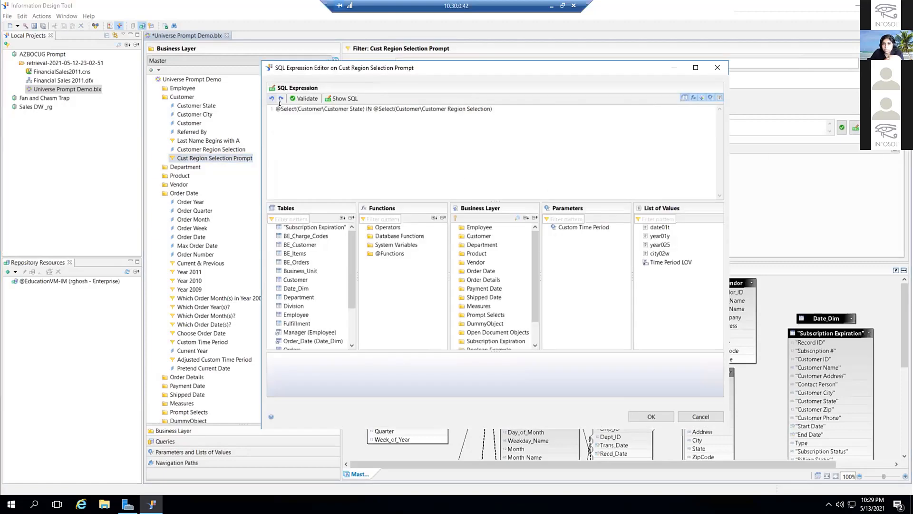
pyautogui.moveTo(281, 108); pyautogui.dragTo(493, 109)
pyautogui.click(544, 117)
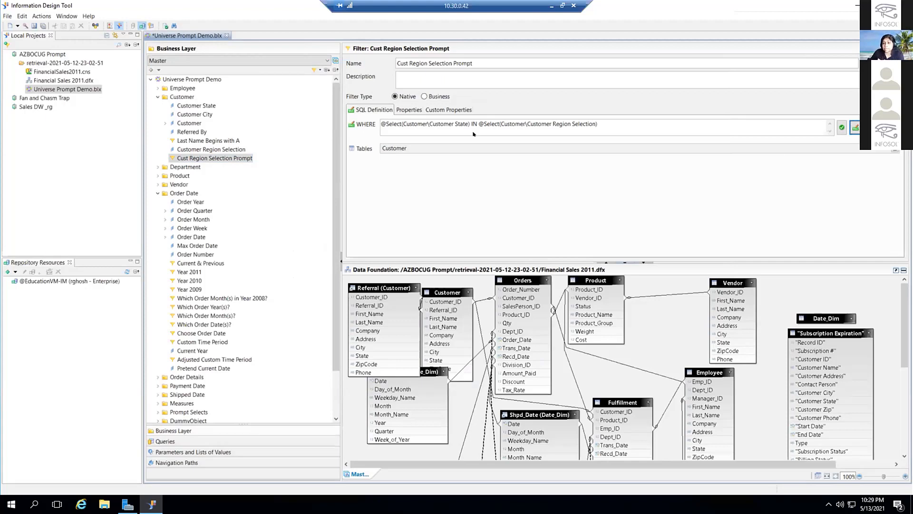
pyautogui.moveTo(467, 120); pyautogui.dragTo(378, 119)
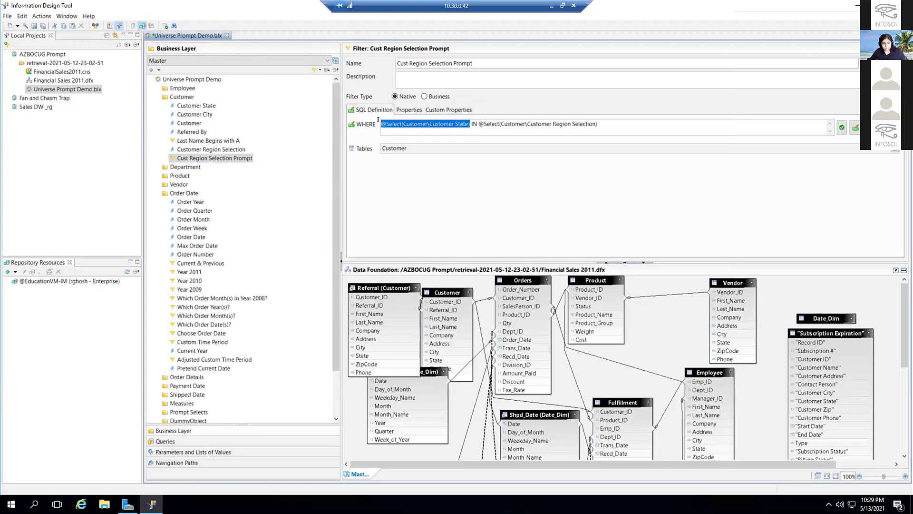
pyautogui.hotkey('alt', 'Tab')
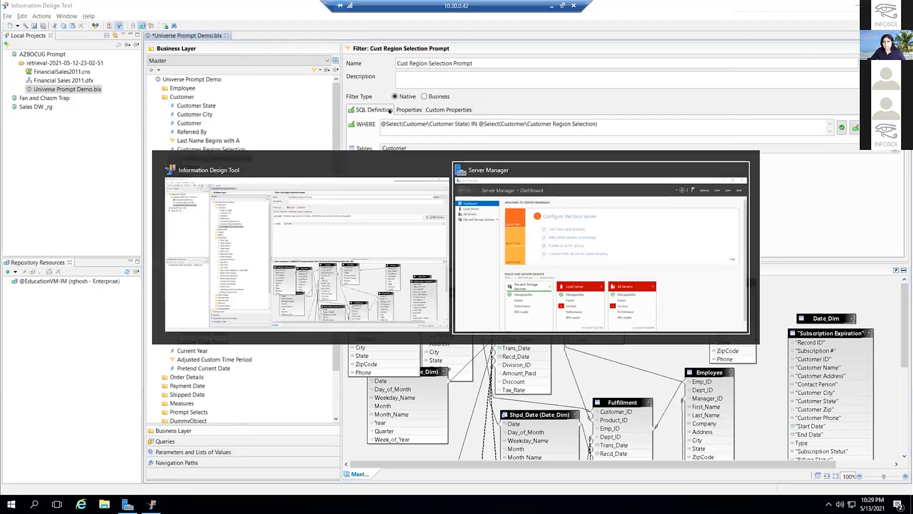